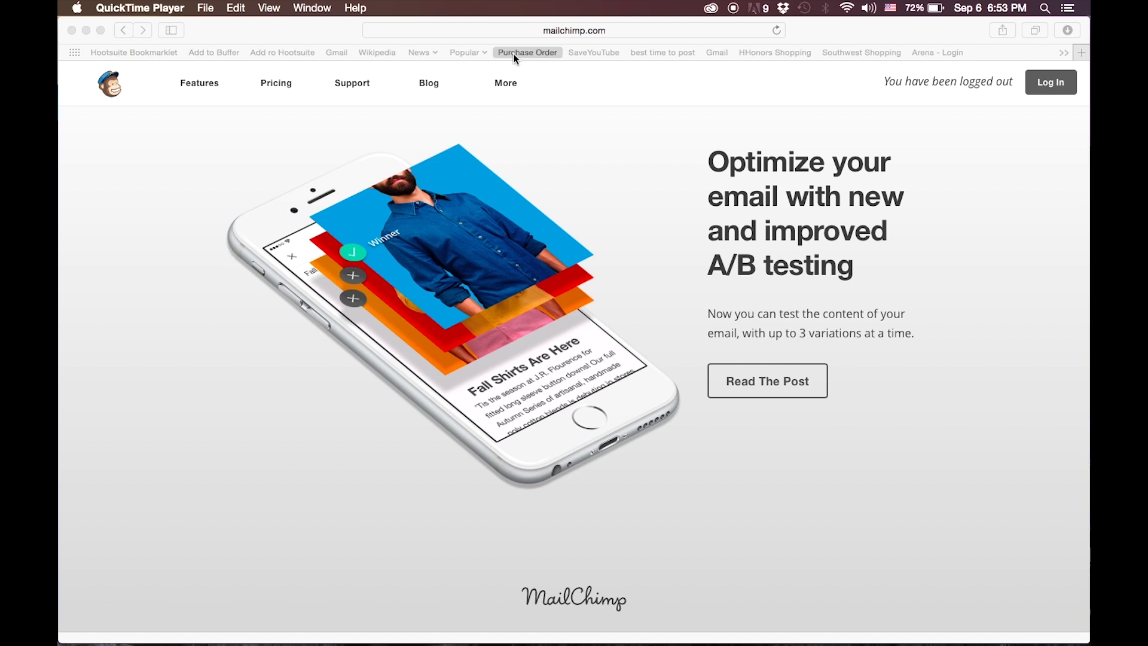
- Sign back in to MailChimp and open the Lists overview
click(1051, 87)
click(1051, 87)
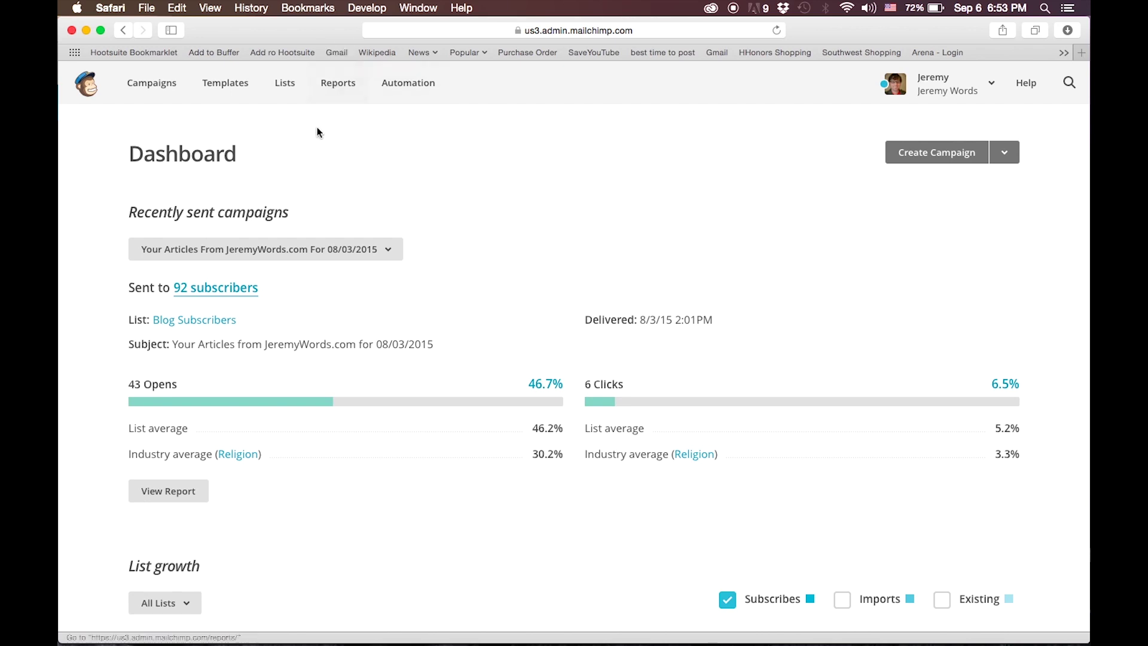
click(292, 85)
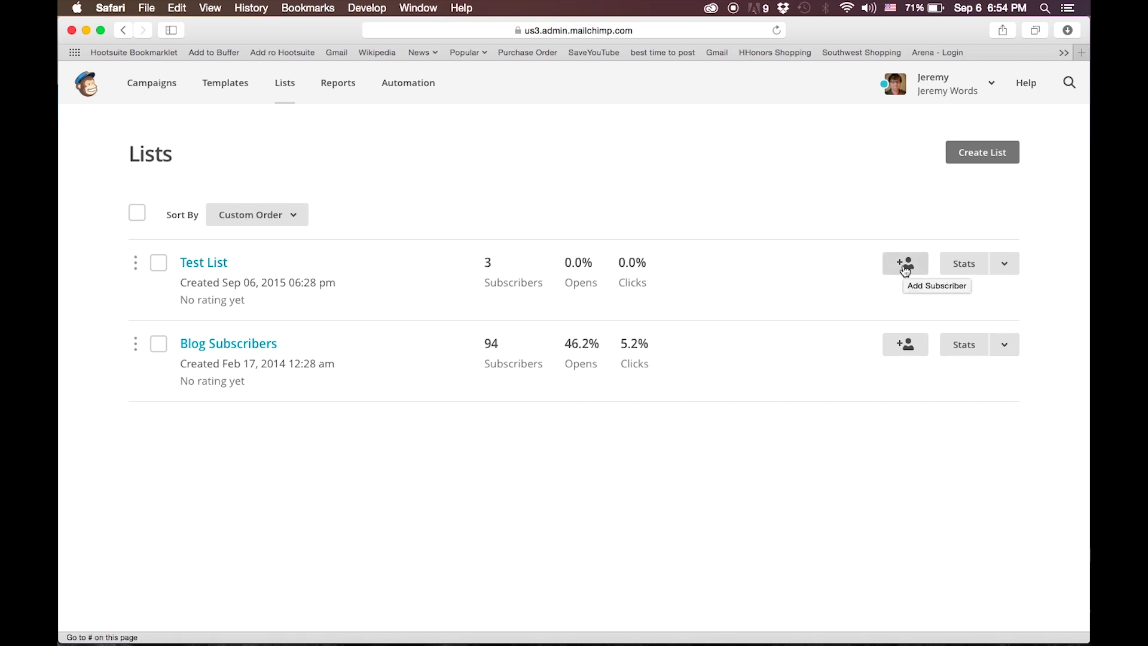
- Choose Import from the Test List's actions menu
click(1007, 265)
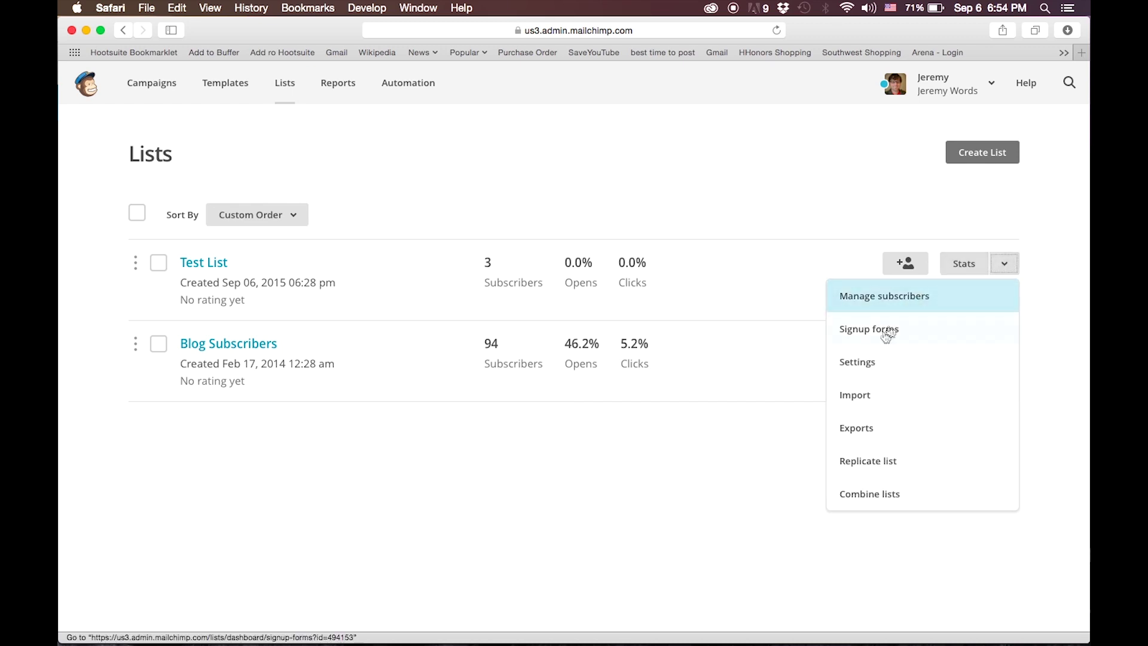
click(853, 397)
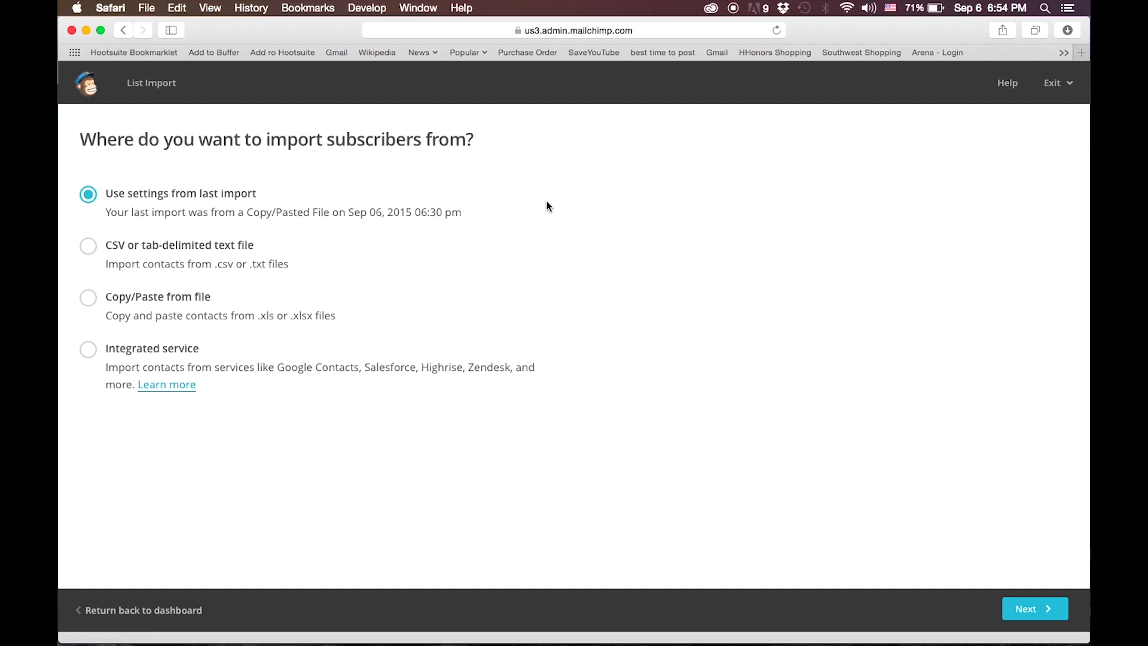
- Paste three test email addresses into the Test List, accept the billing notice, and import them
click(97, 302)
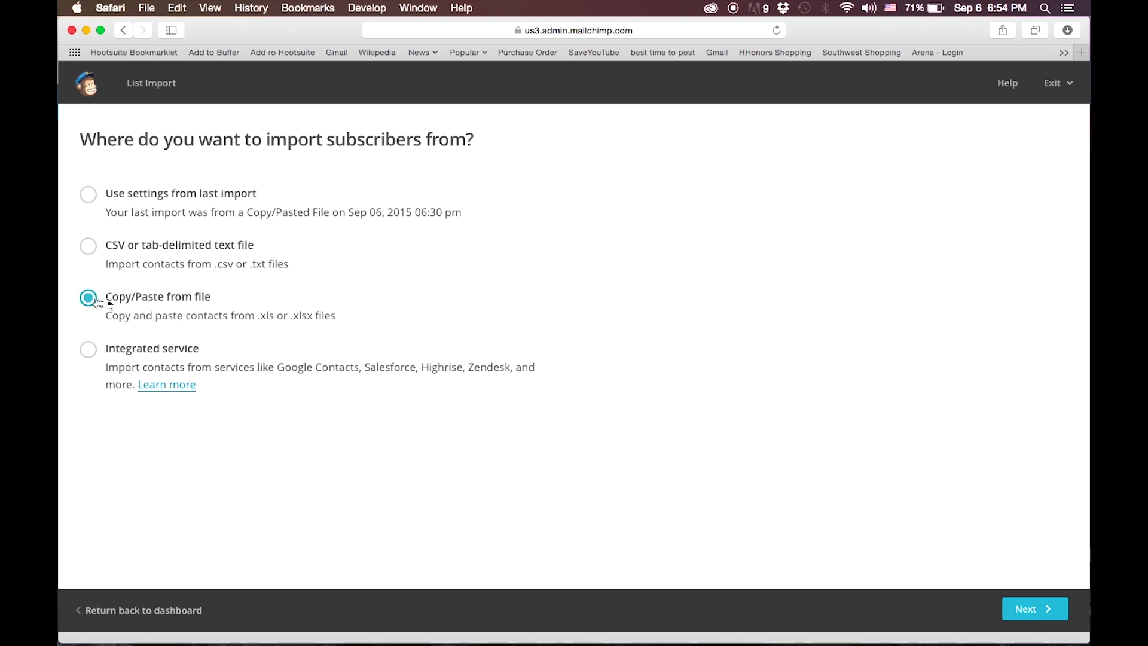
click(1028, 608)
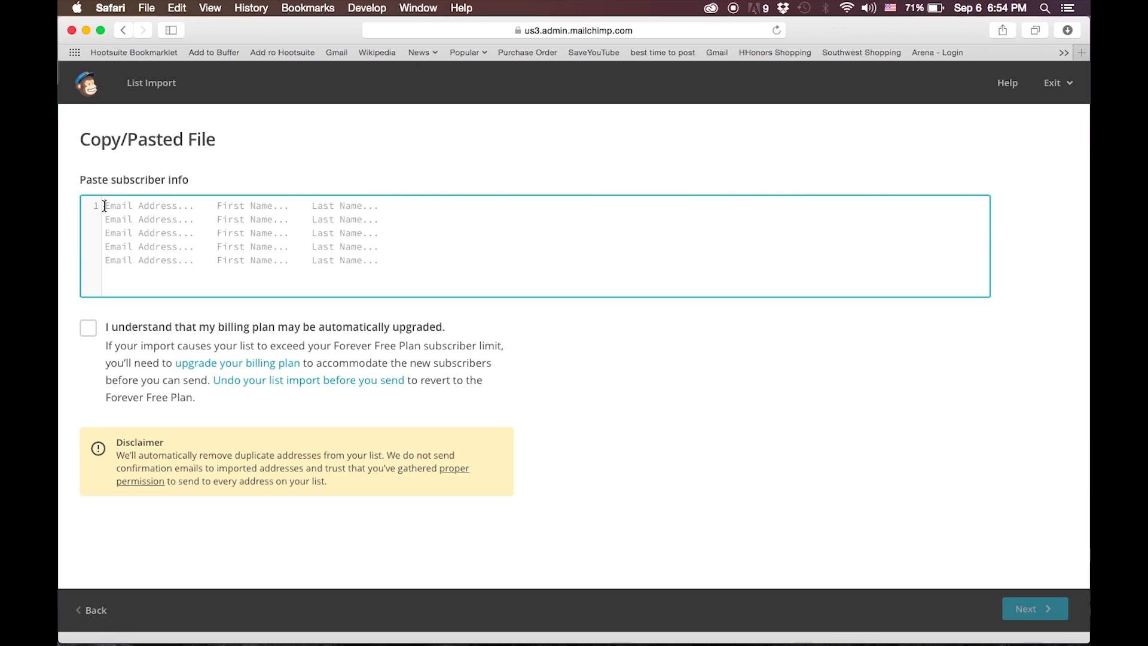
key(super+v)
click(89, 328)
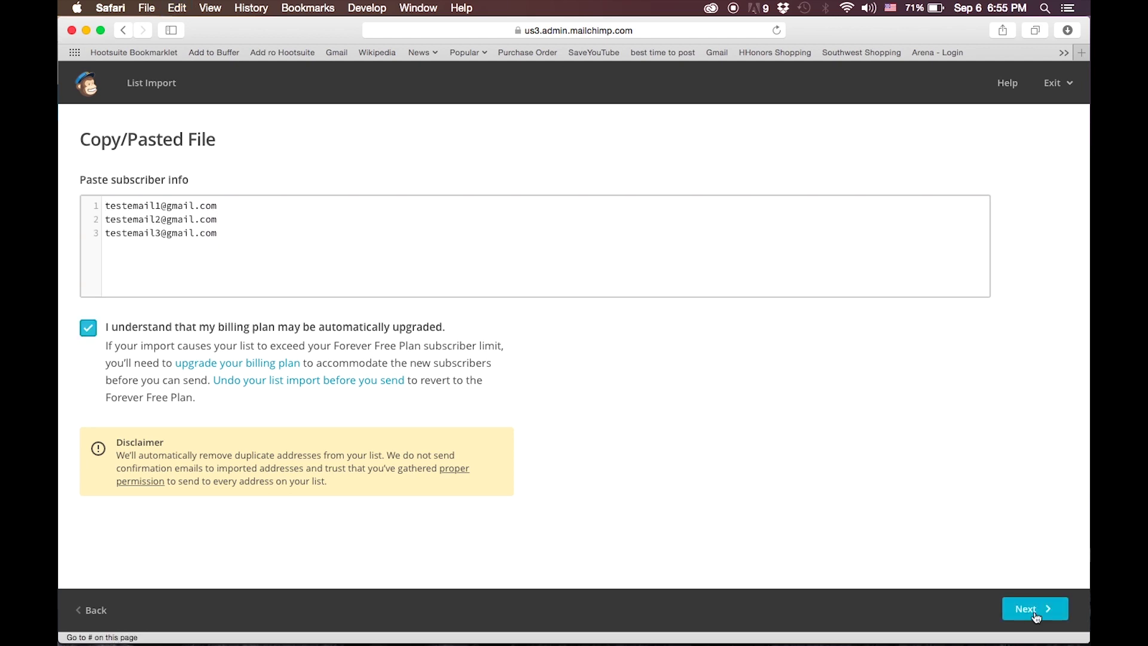
click(1035, 613)
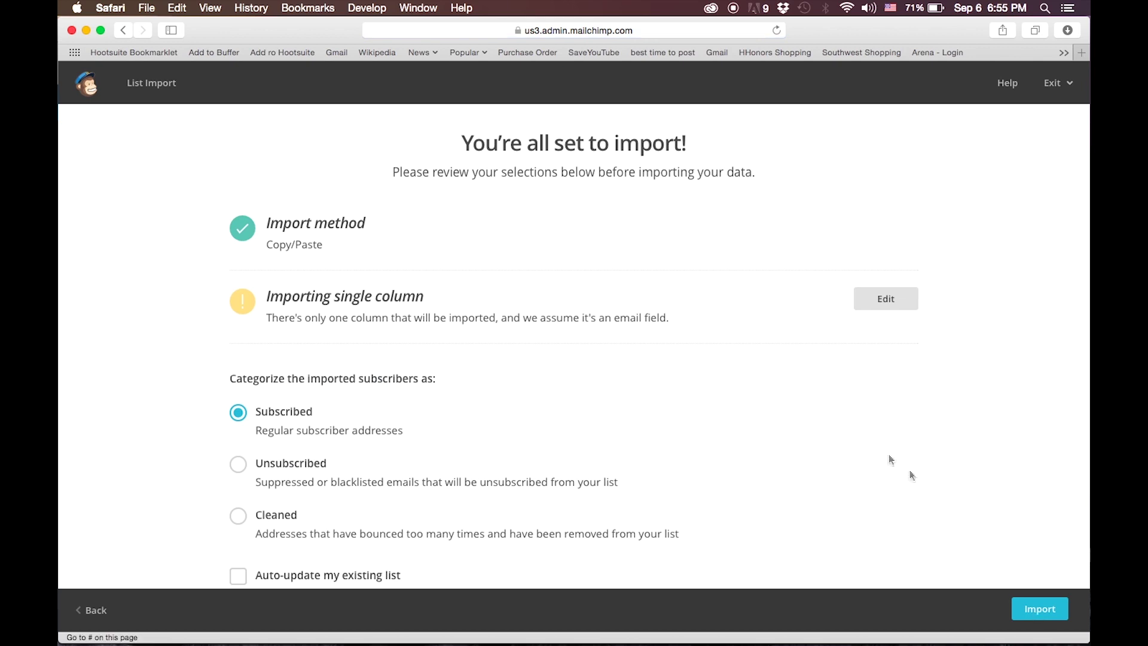
scroll(870, 507, down, 3)
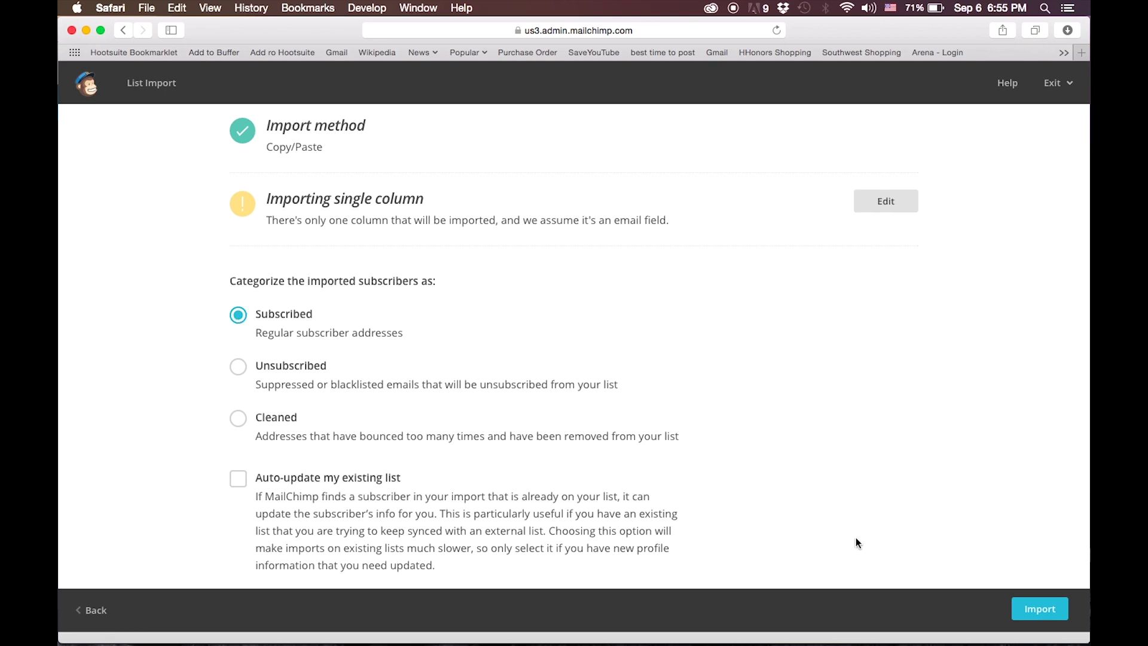
click(1035, 610)
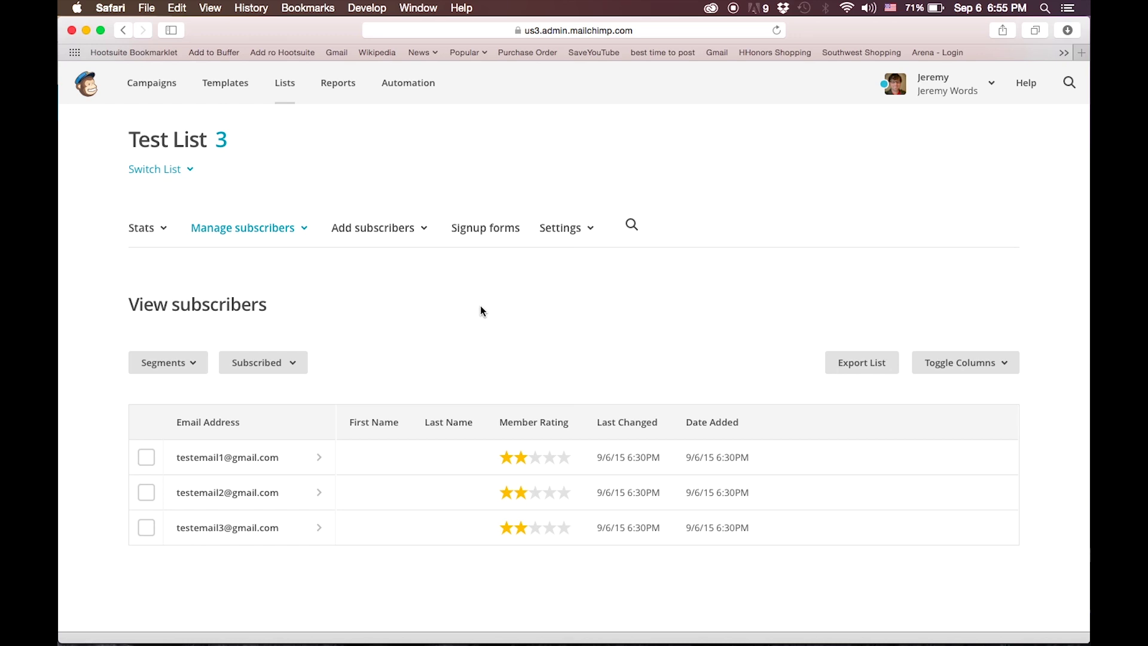
click(159, 86)
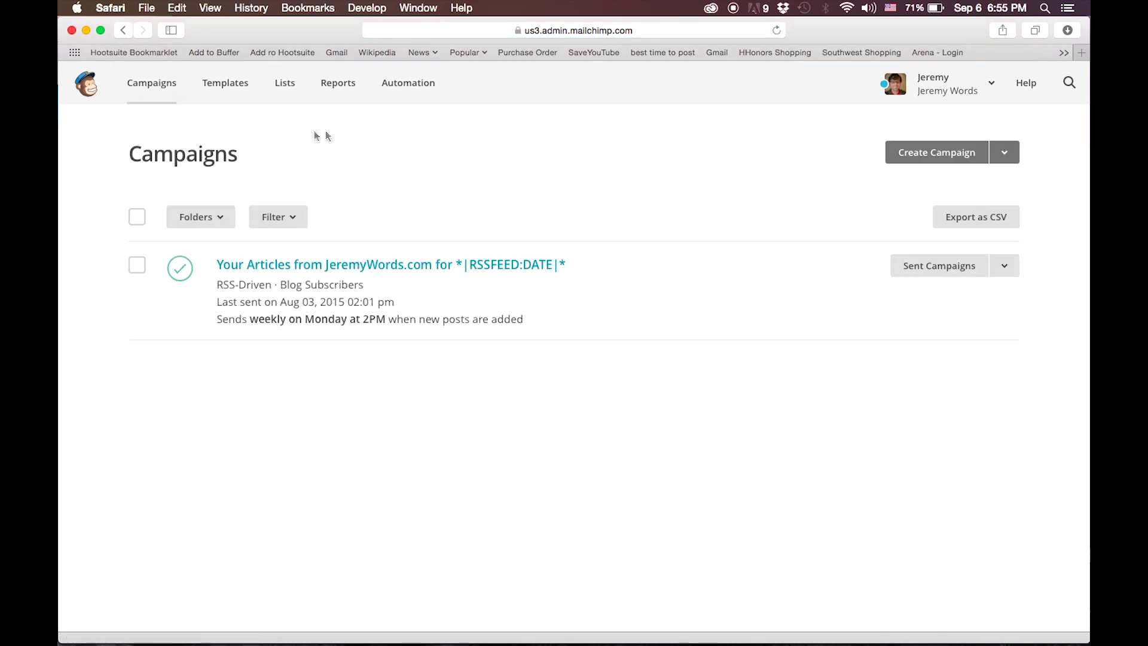
- Start a new campaign from the Campaigns page
click(934, 156)
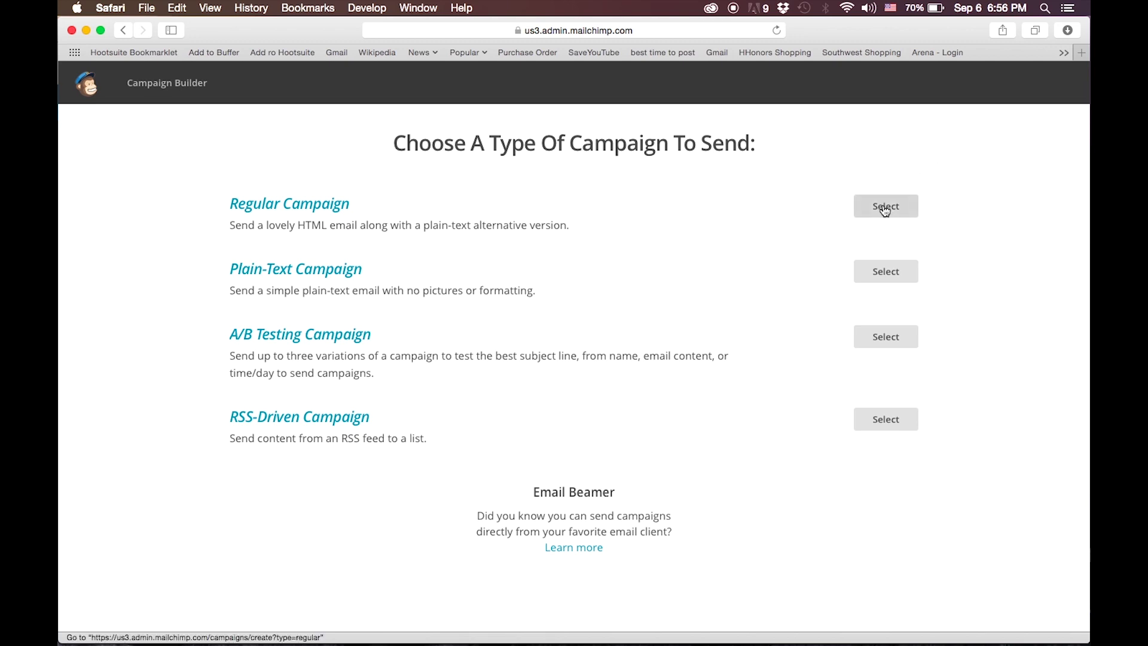
- Create a Regular campaign for the Test List named 'Test Campaign' with subject 'Test Campaign'
click(886, 207)
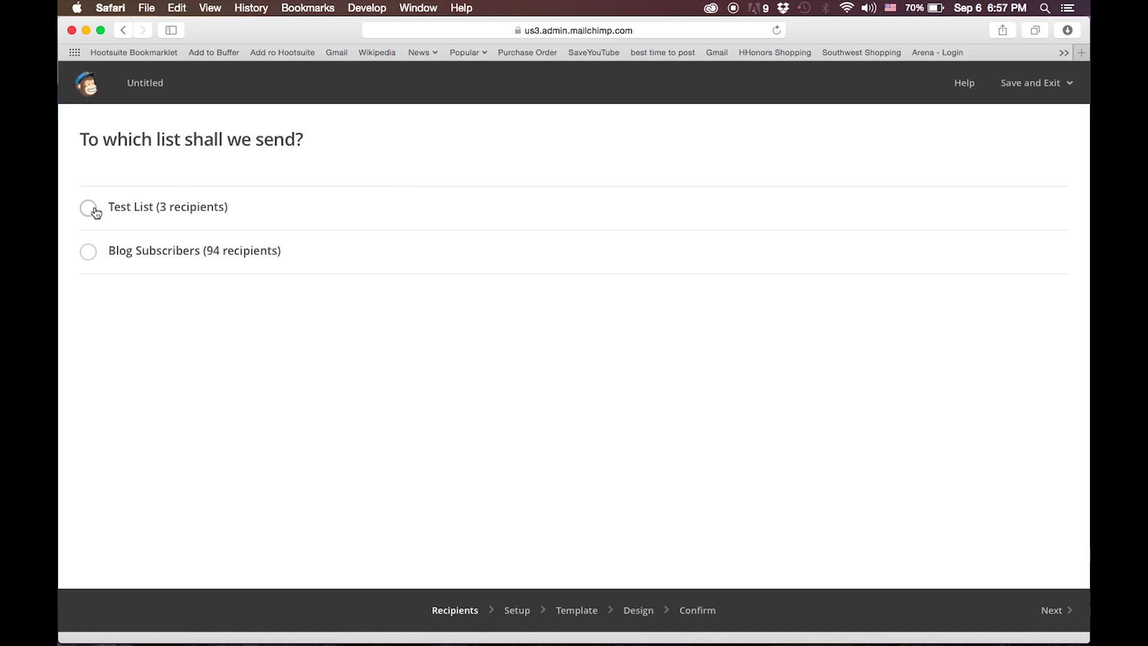
click(90, 208)
click(1051, 613)
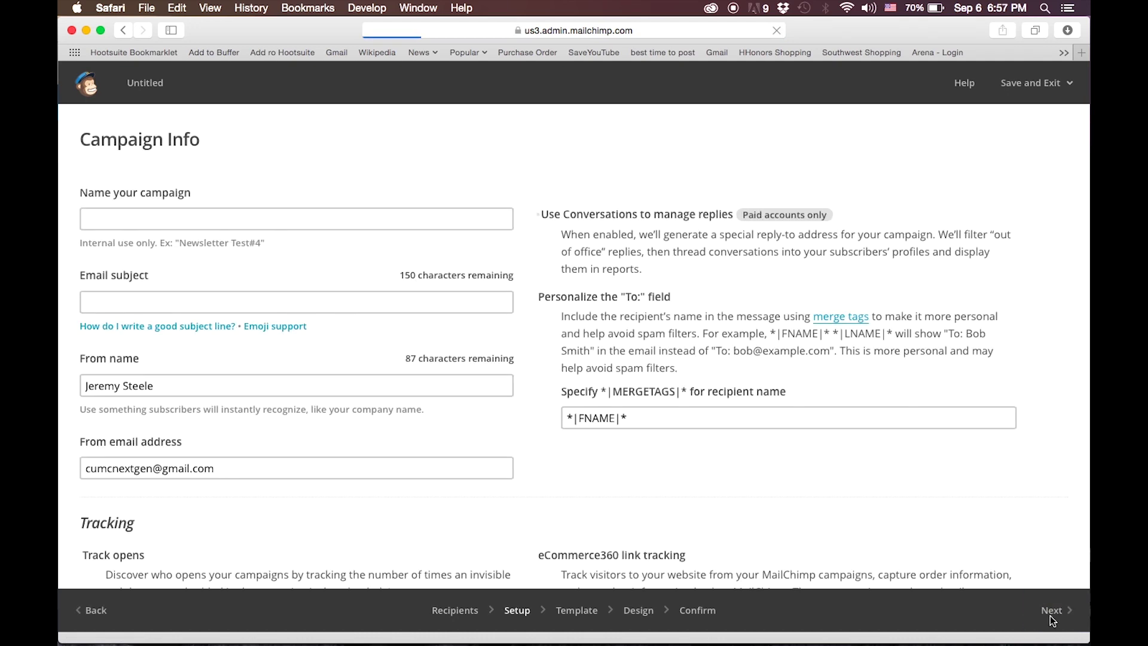
click(406, 222)
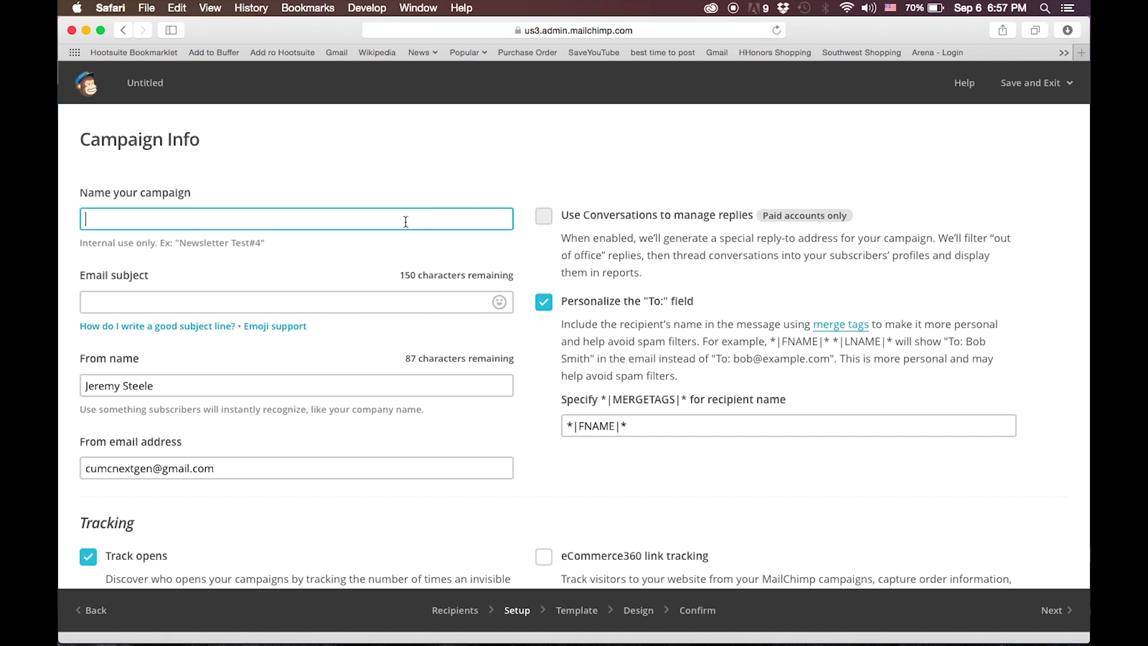
text(Test Campaign)
key(Tab)
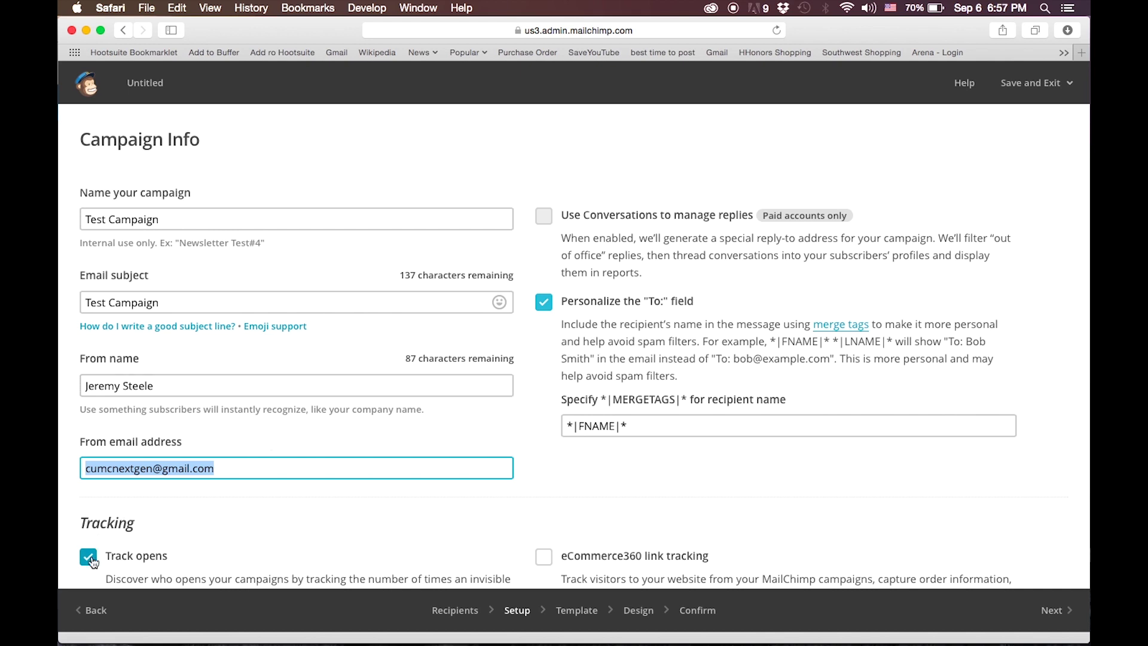
scroll(91, 560, down, 10)
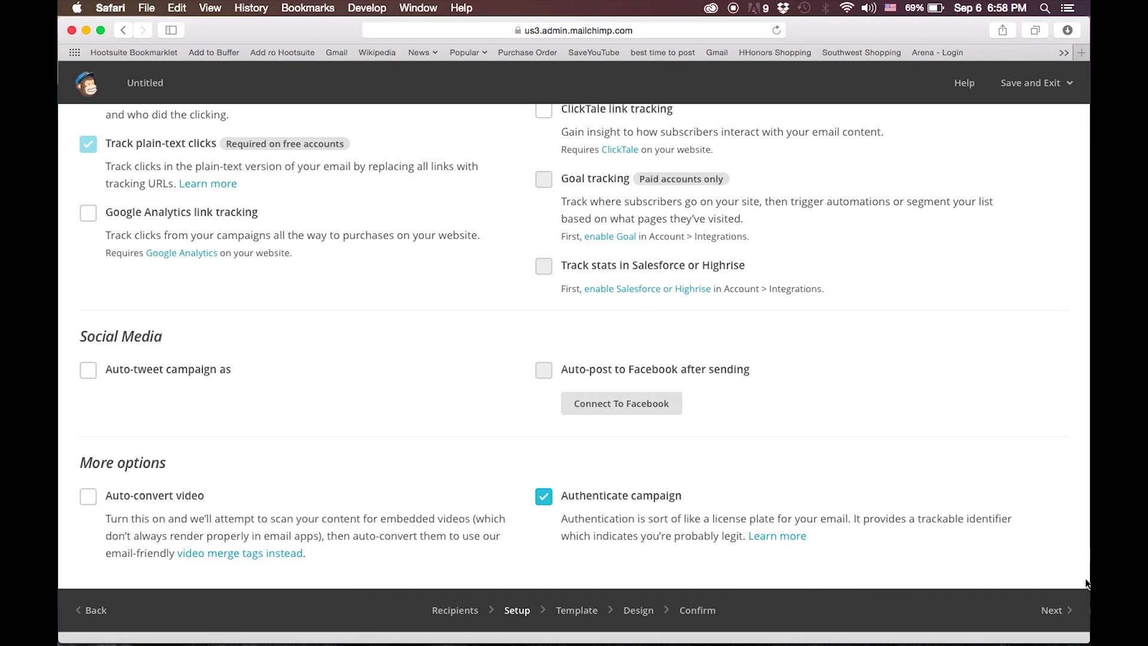
- Pick the 1 Column basic template for Test Campaign
click(1051, 616)
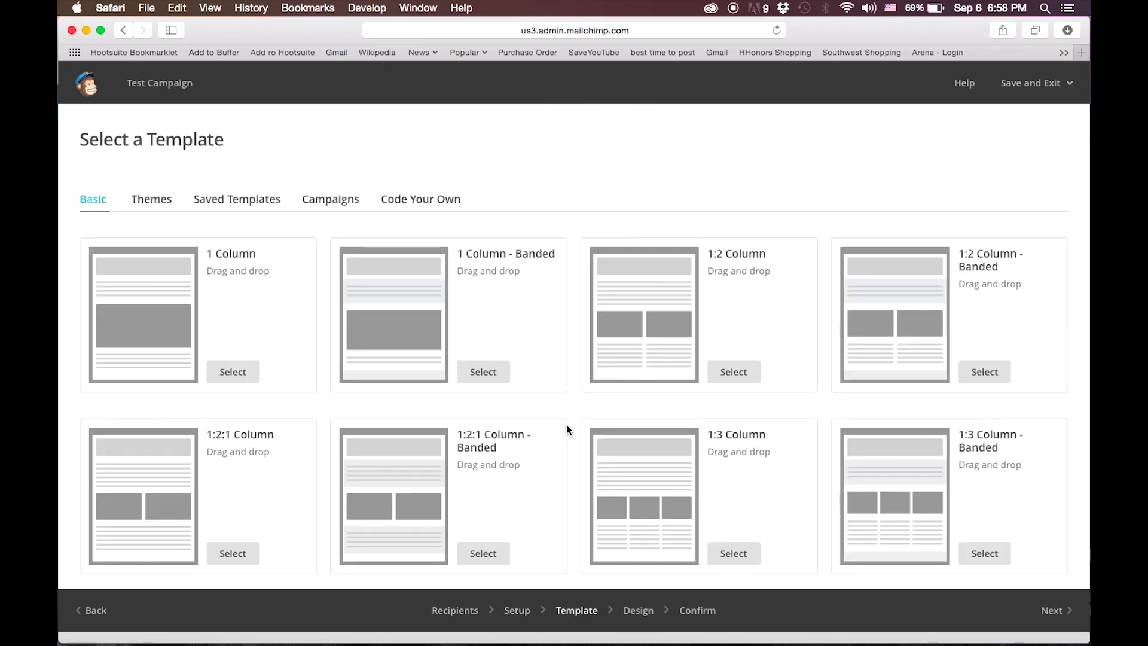
click(238, 372)
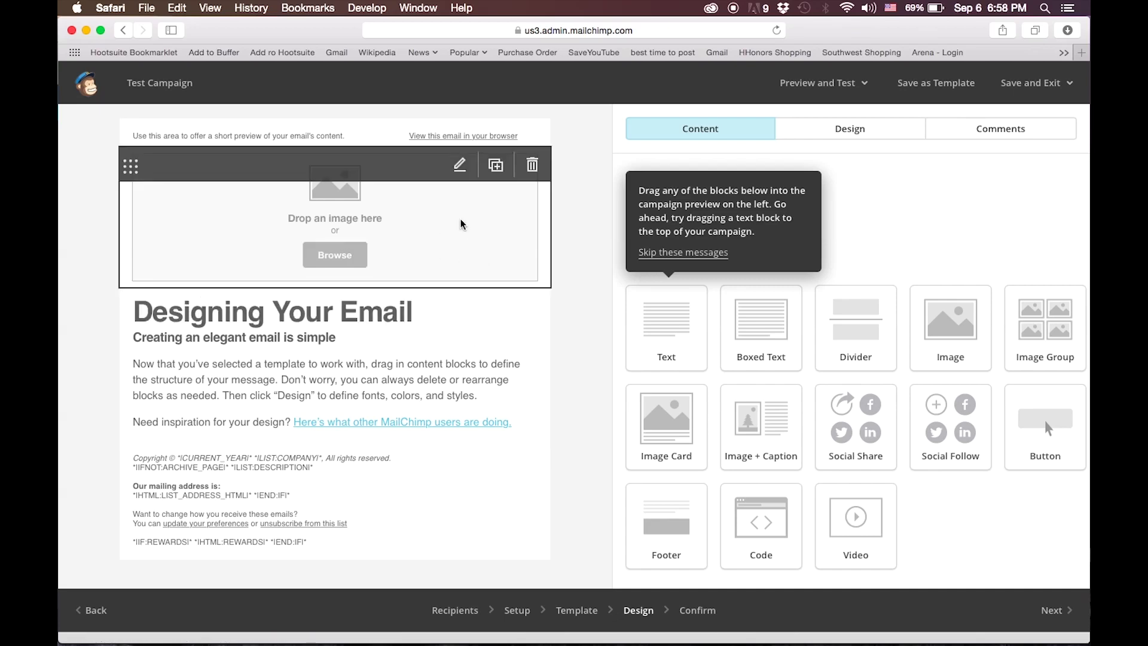
key(super+Tab)
key(super+Tab)
key(super+Tab)
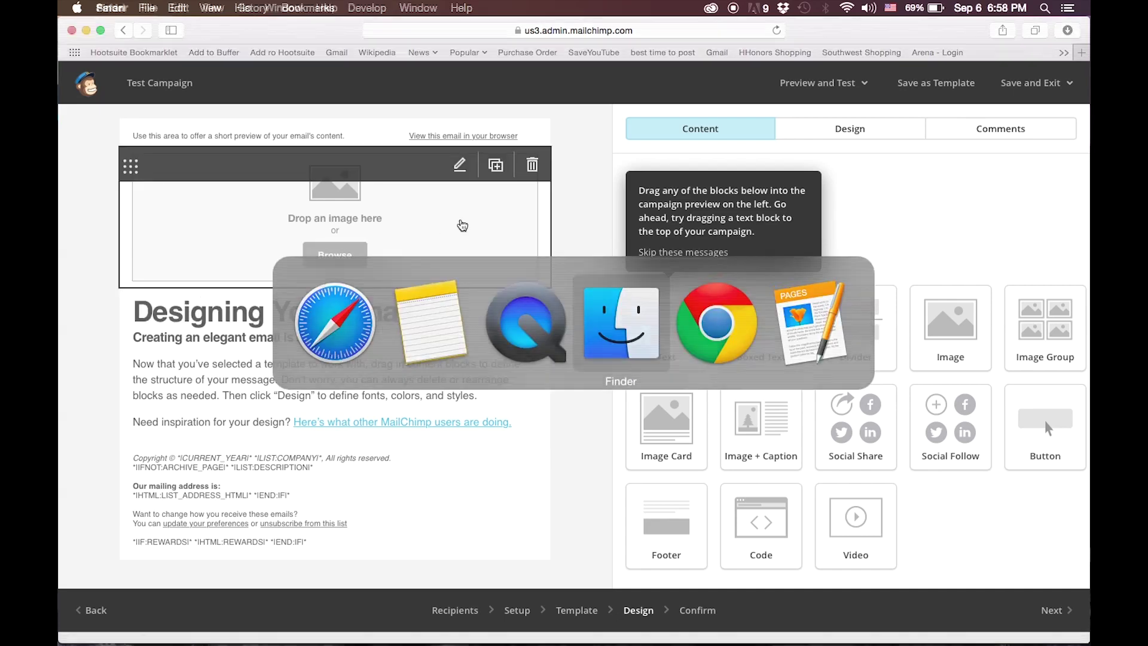
- Search Finder for 'sharing faith' and drag sharing faith poster.jpg into the image block
key(super+n)
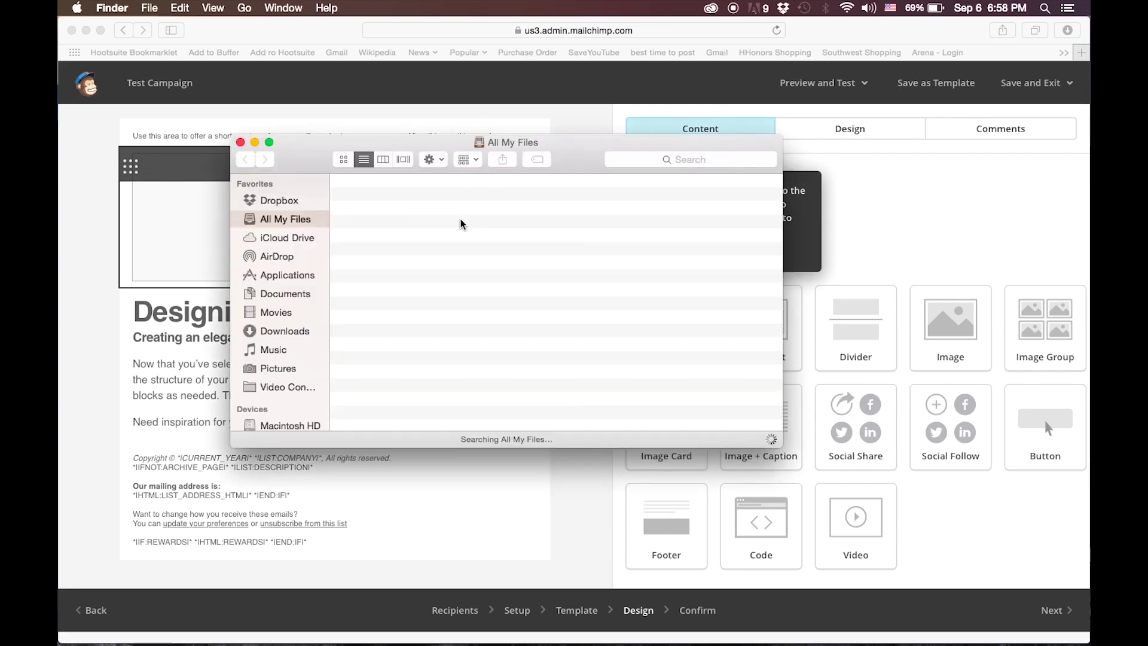
click(680, 159)
text(sharing faith)
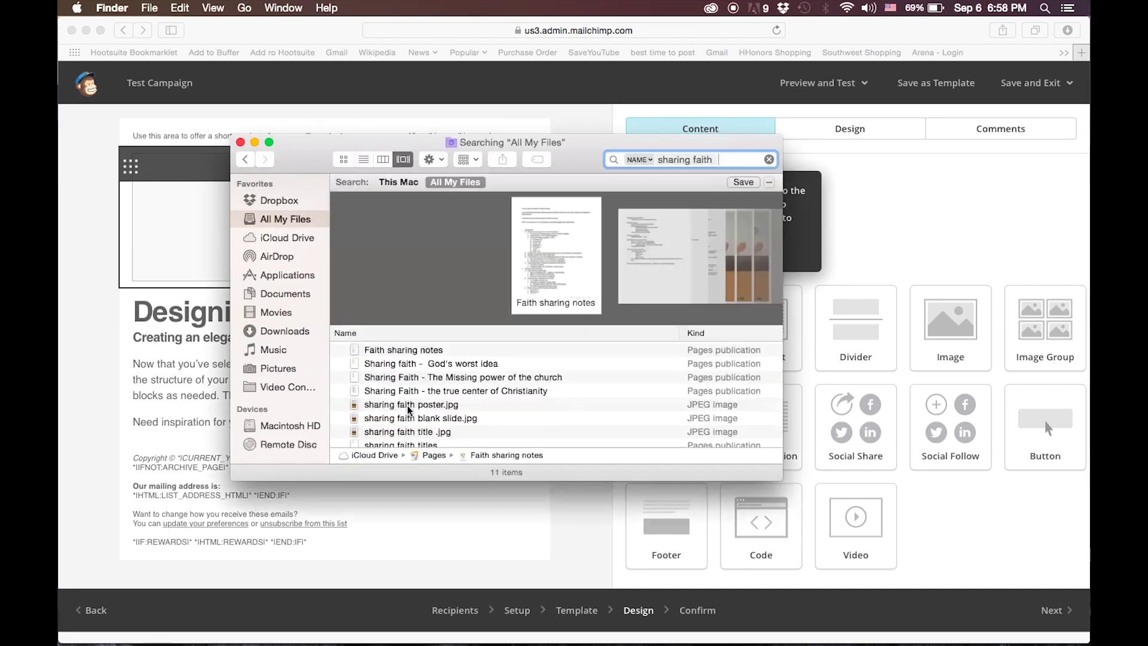
drag(400, 405, 185, 233)
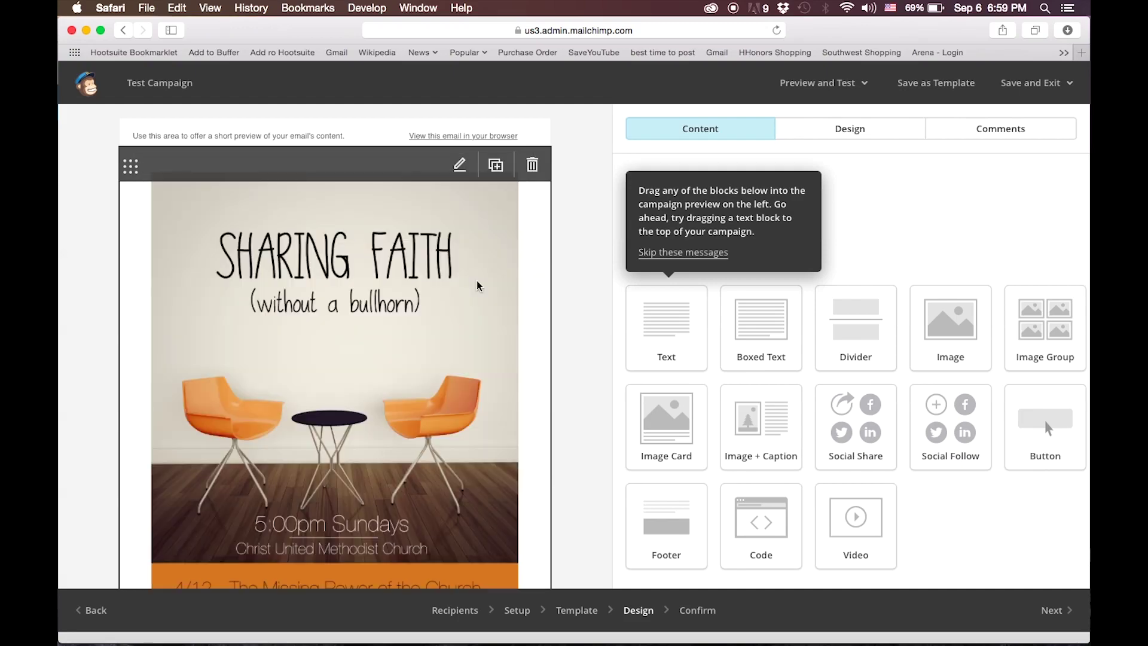
scroll(477, 286, down, 8)
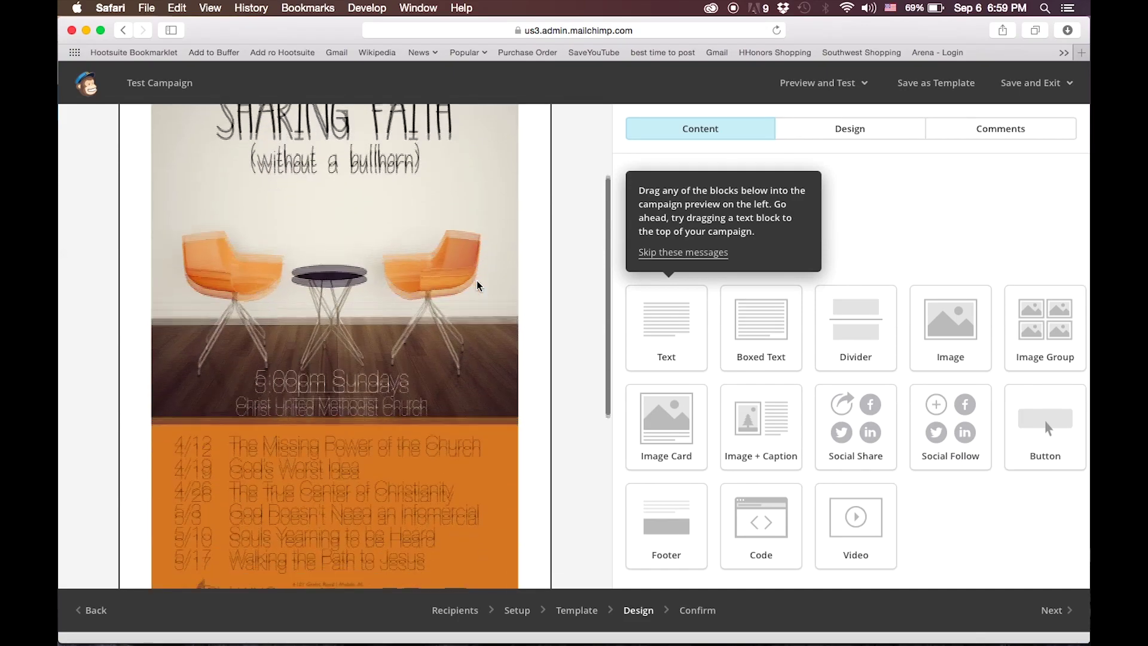
scroll(479, 286, down, 8)
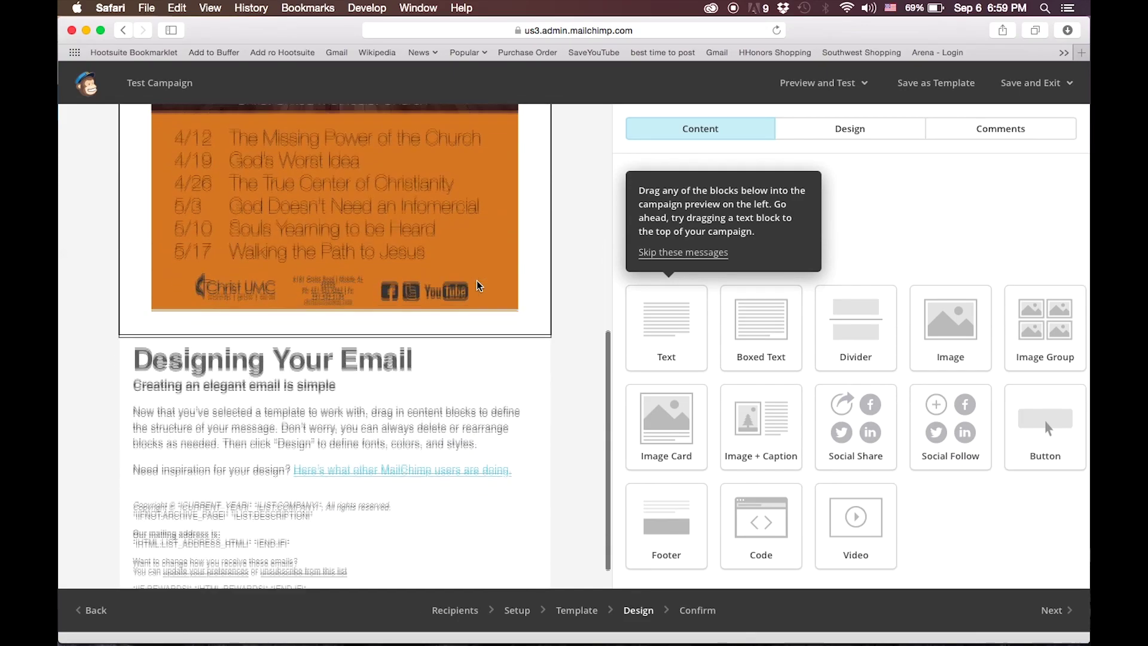
mouse_move(458, 323)
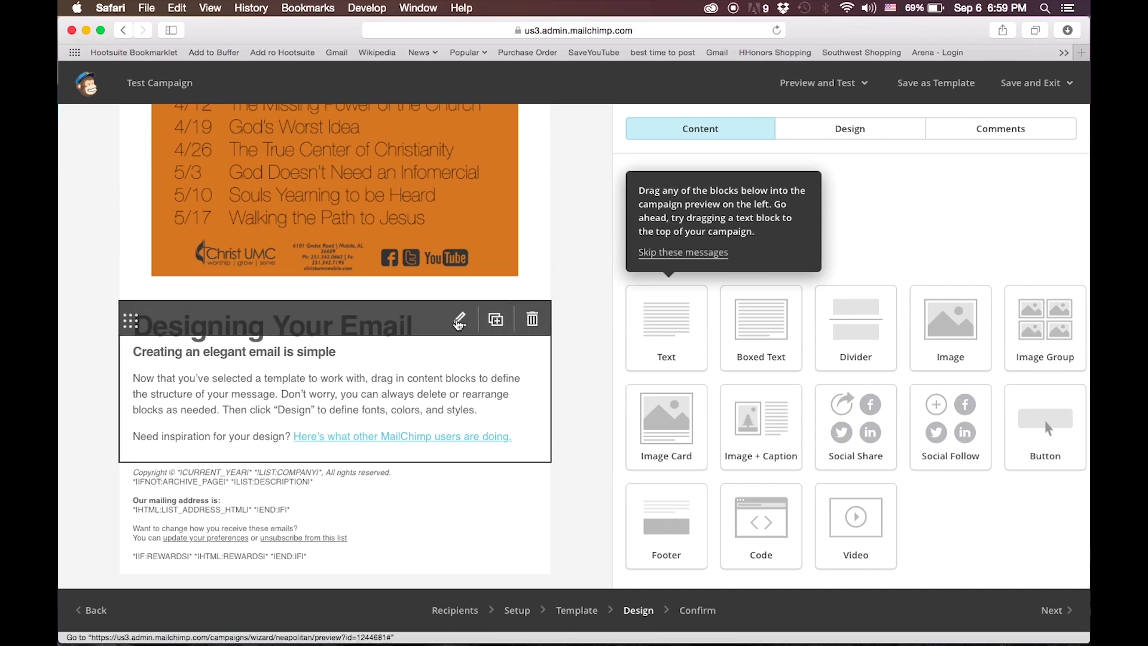
click(459, 323)
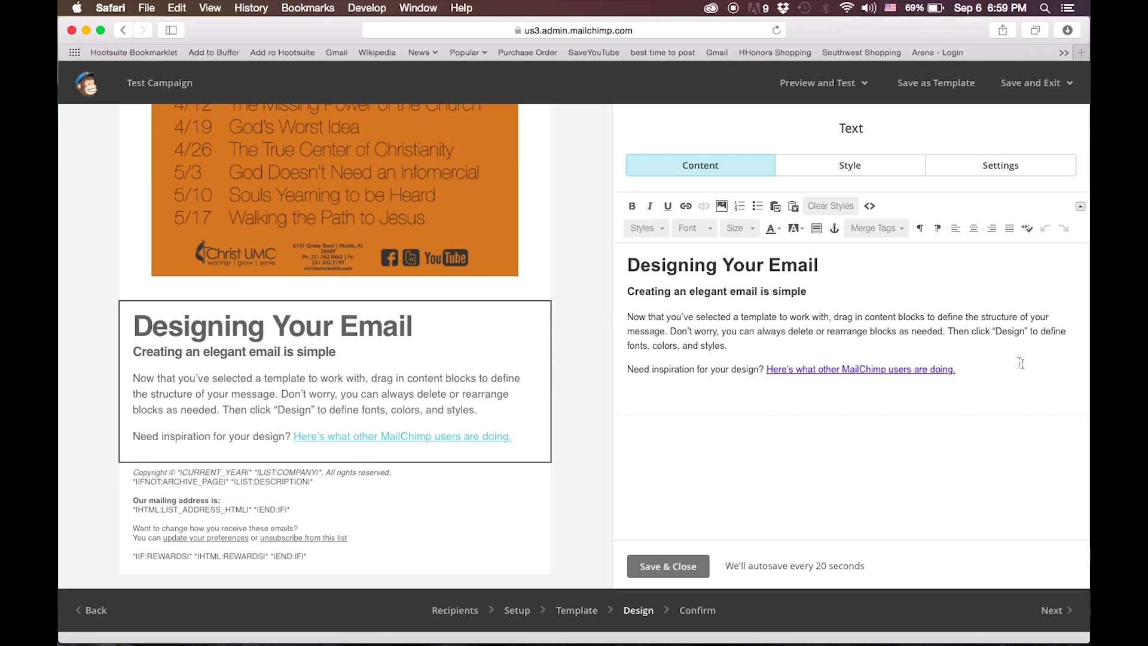
click(667, 565)
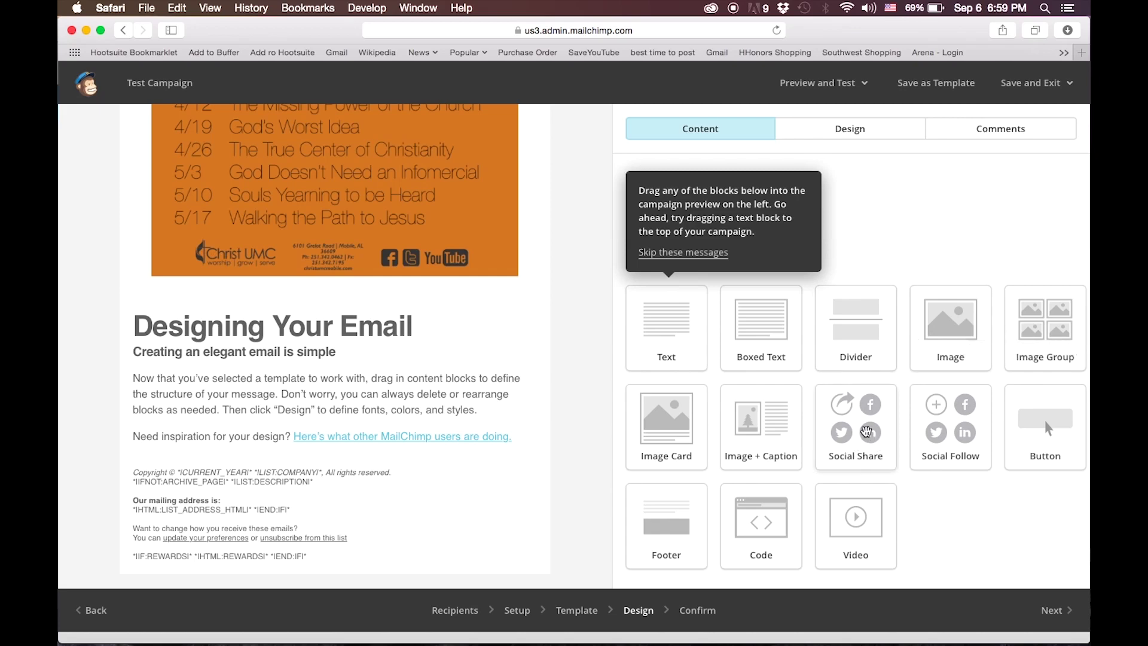
drag(866, 432, 239, 455)
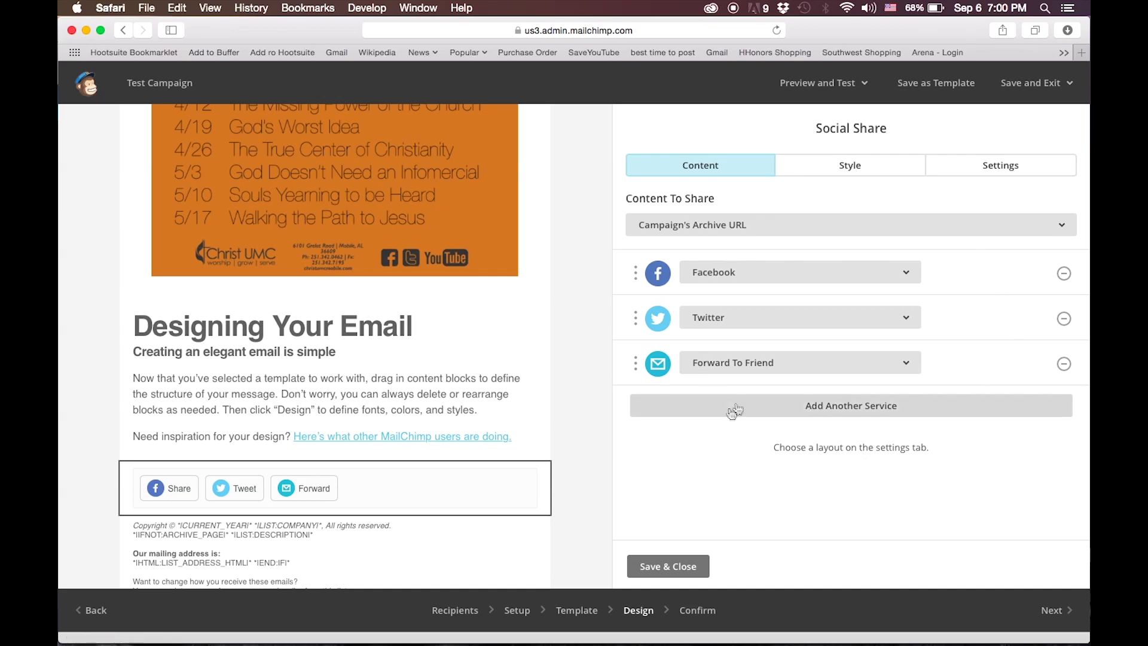
- Save the Social Share block settings and proceed to the Confirm step
click(688, 567)
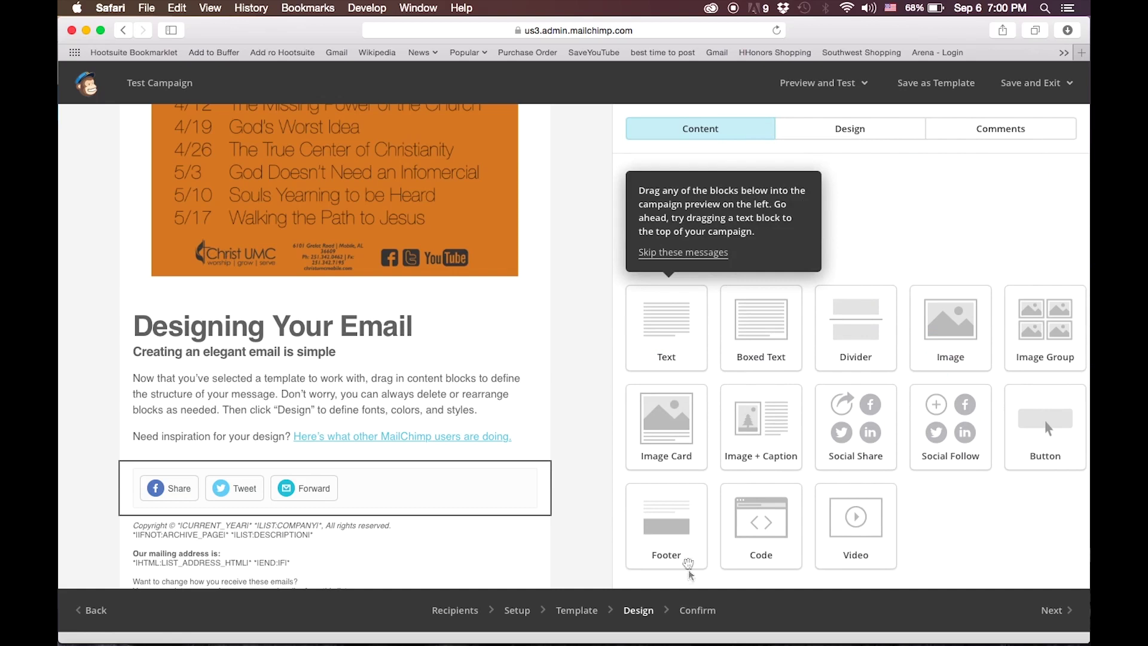
mouse_move(498, 492)
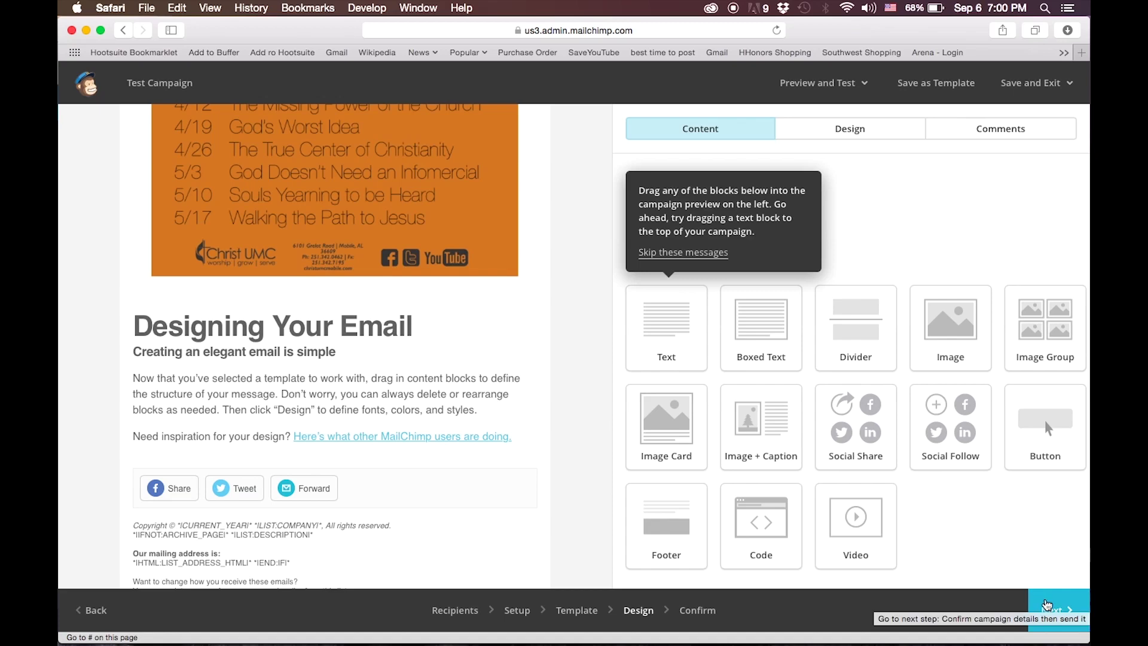
click(1047, 605)
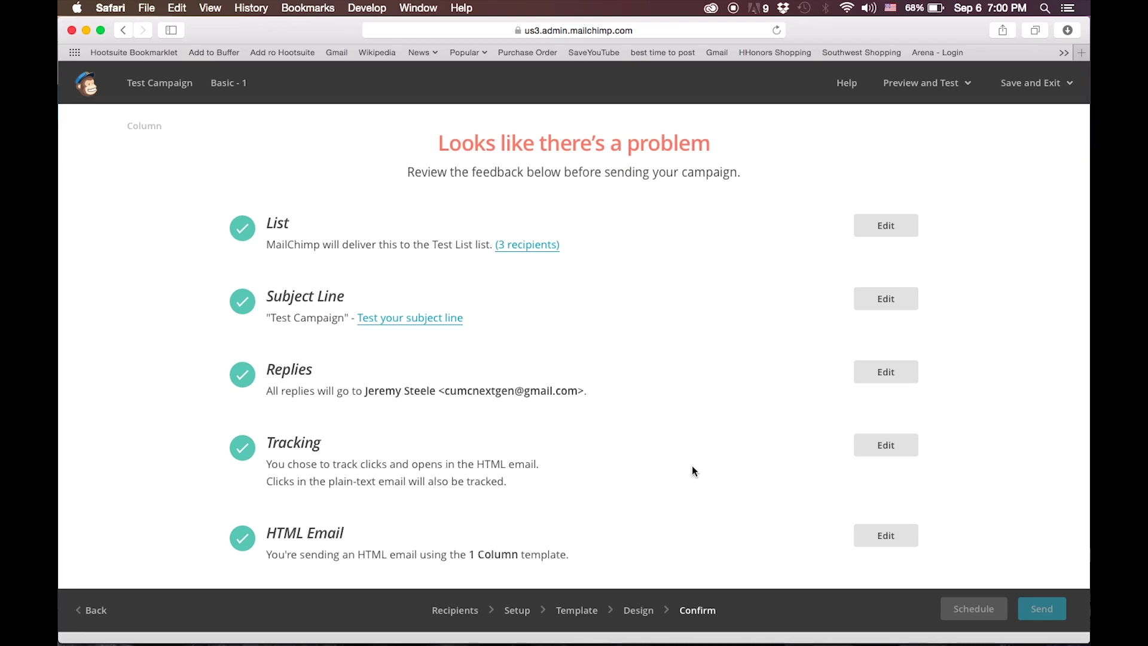
- Scroll the Confirm checklist down to the Default Header Content error
scroll(692, 471, down, 5)
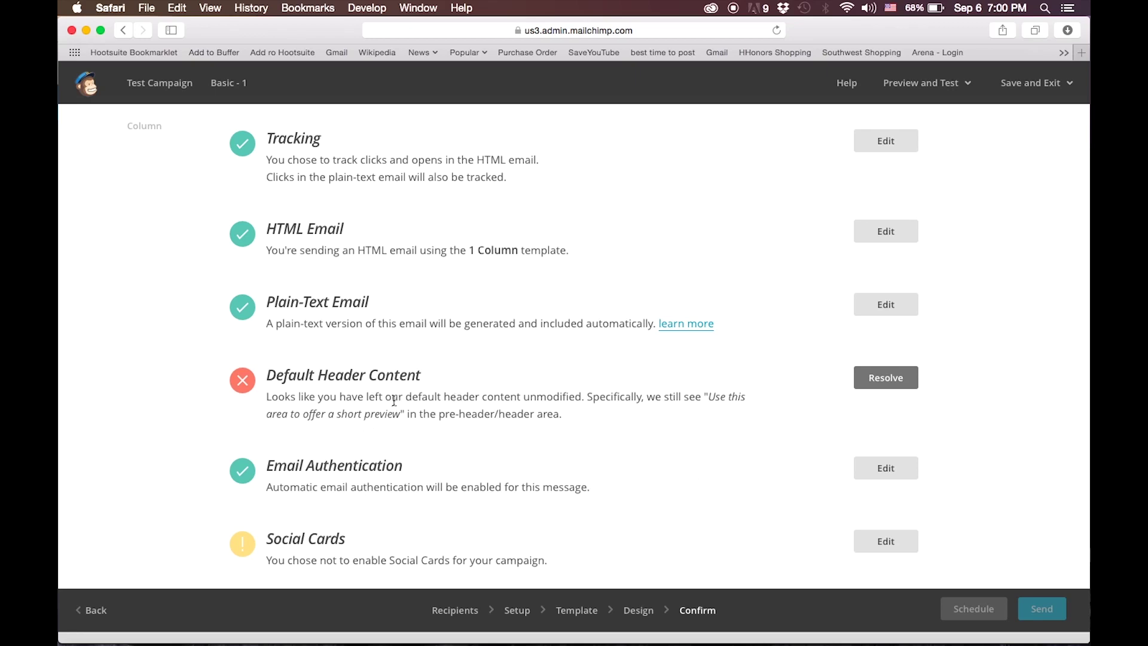
- Delete the unedited preheader block and return to the Confirm checklist
click(899, 389)
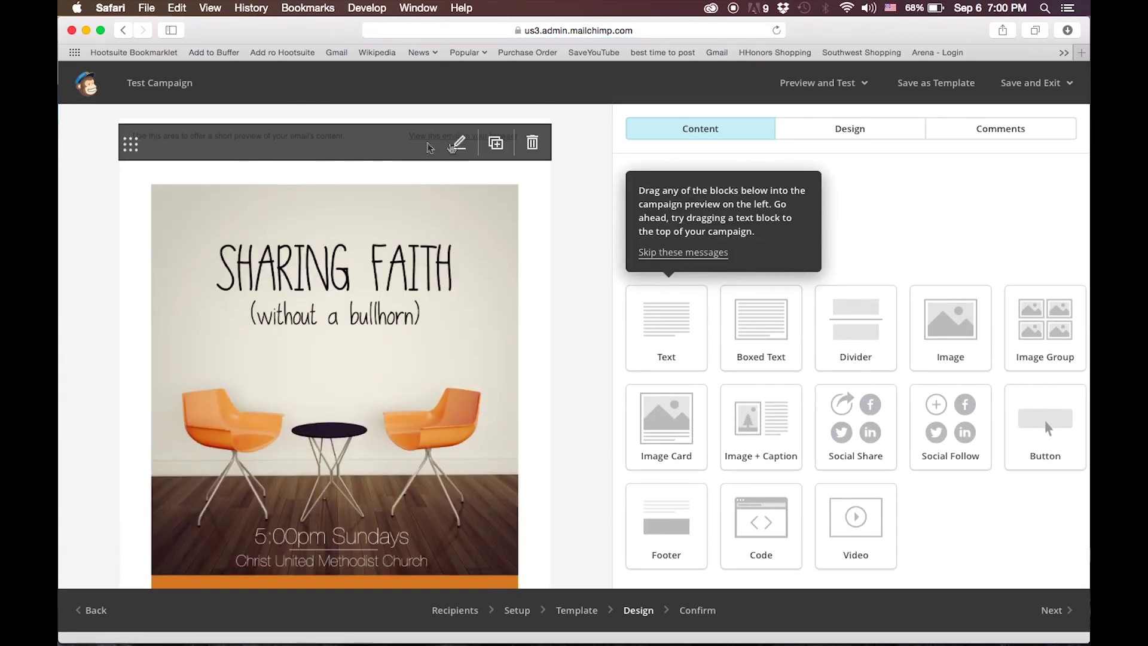
click(533, 144)
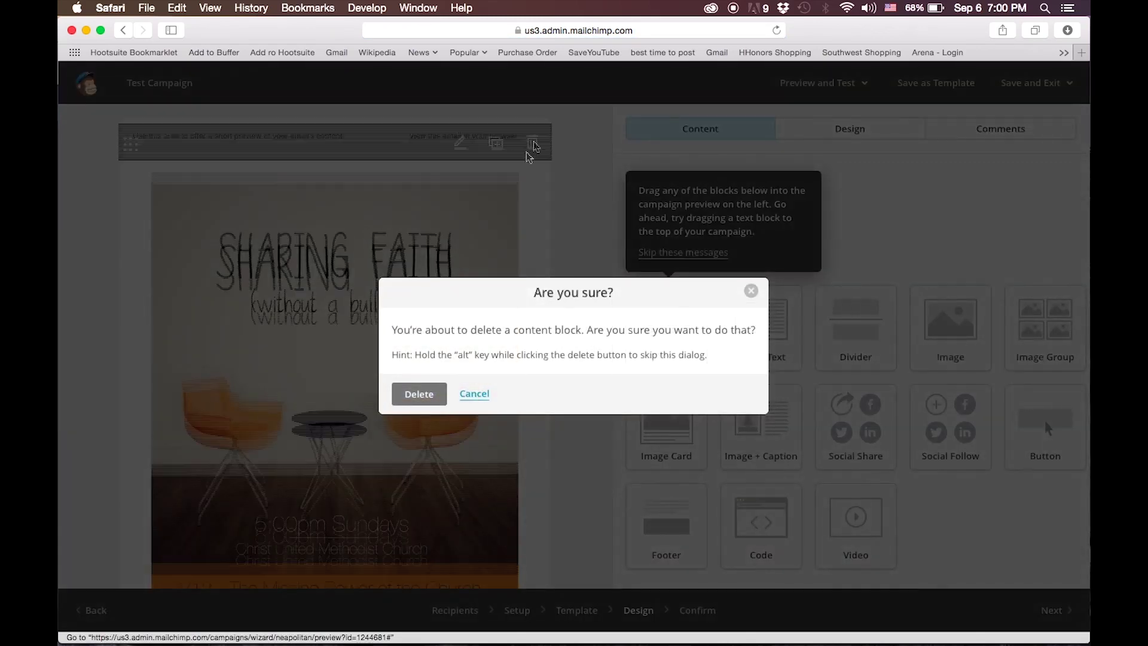
click(428, 395)
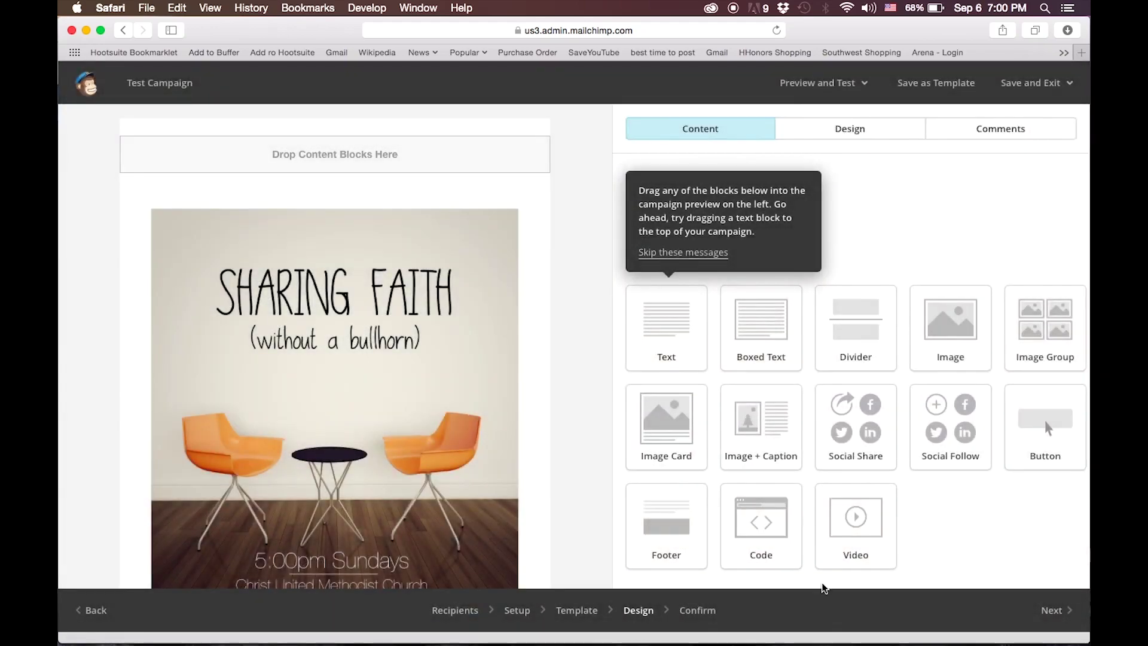
click(1056, 611)
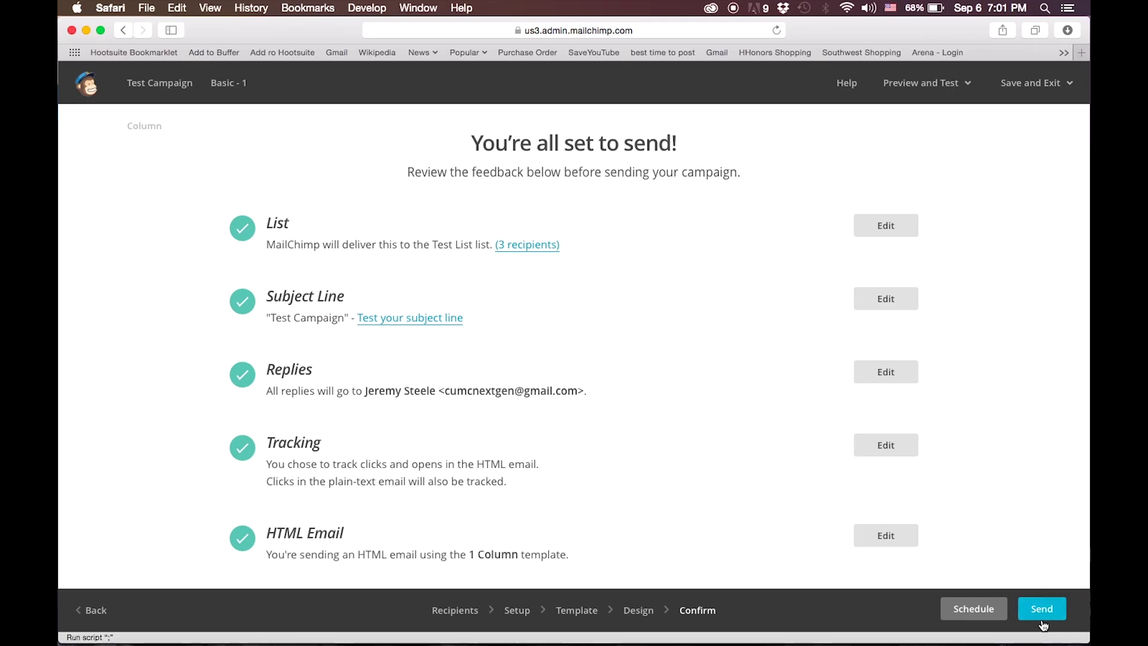
click(975, 617)
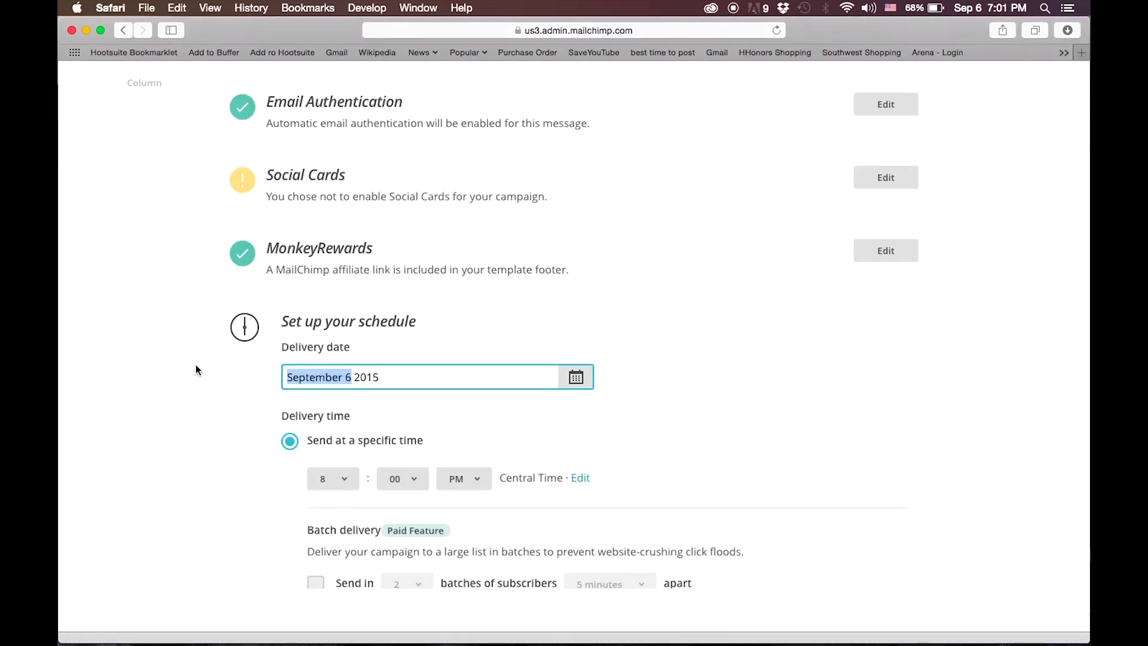
text(October 1)
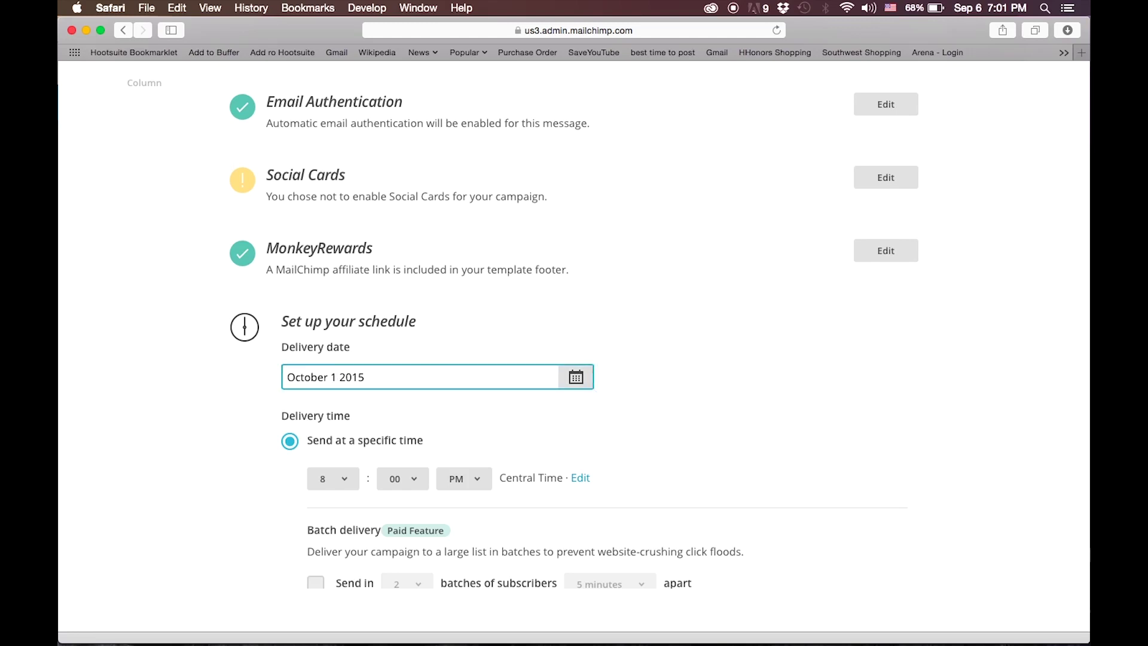
scroll(353, 479, down, 5)
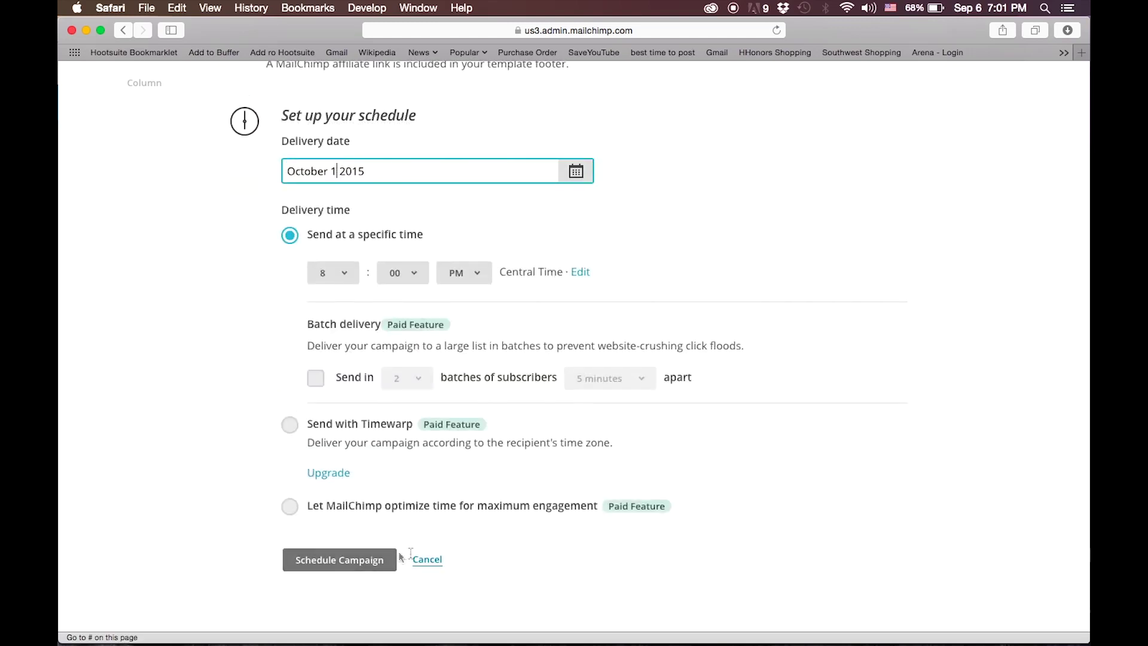
click(339, 560)
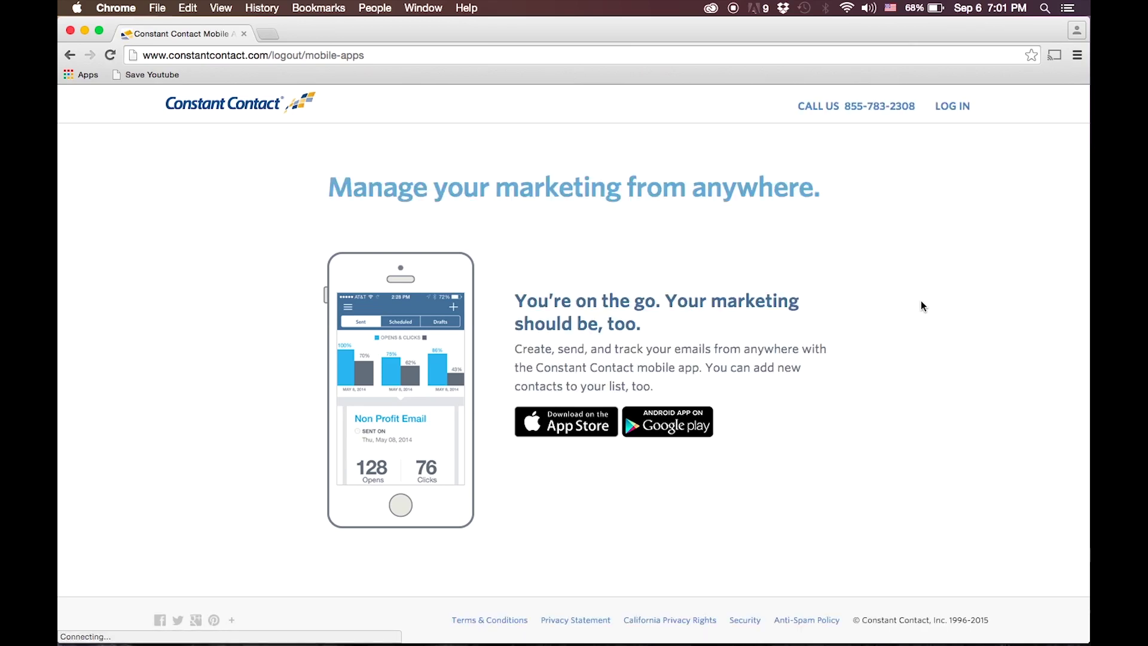
- Sign in with the account username and password, then bring up the Add Contacts options on Contact Management
click(956, 108)
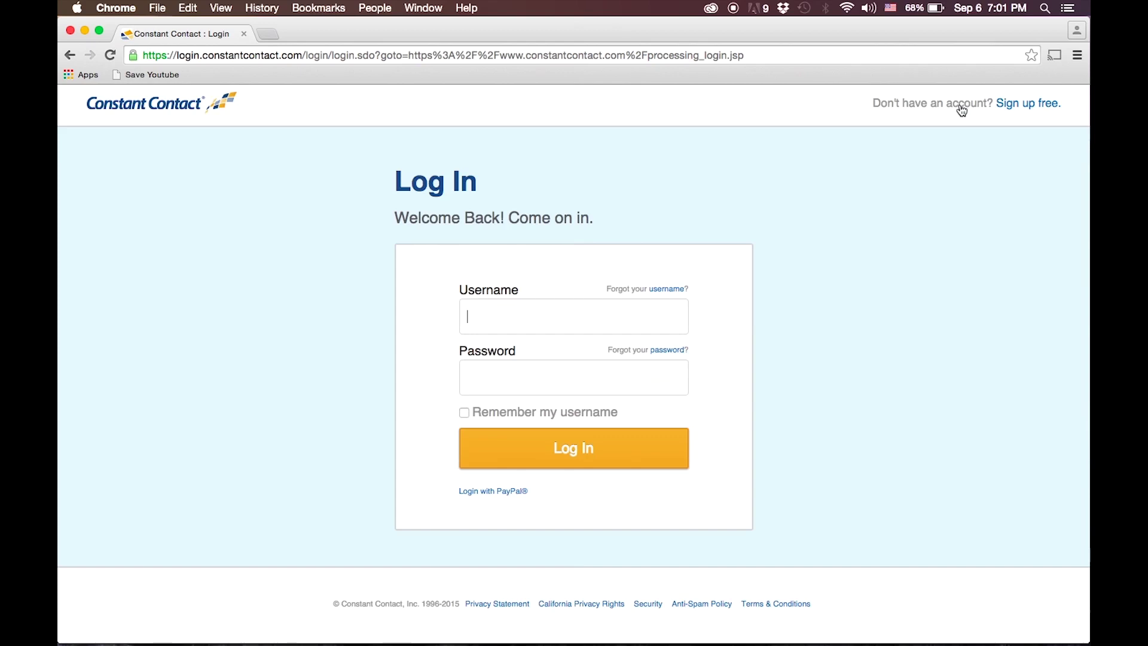
text(ungrekend)
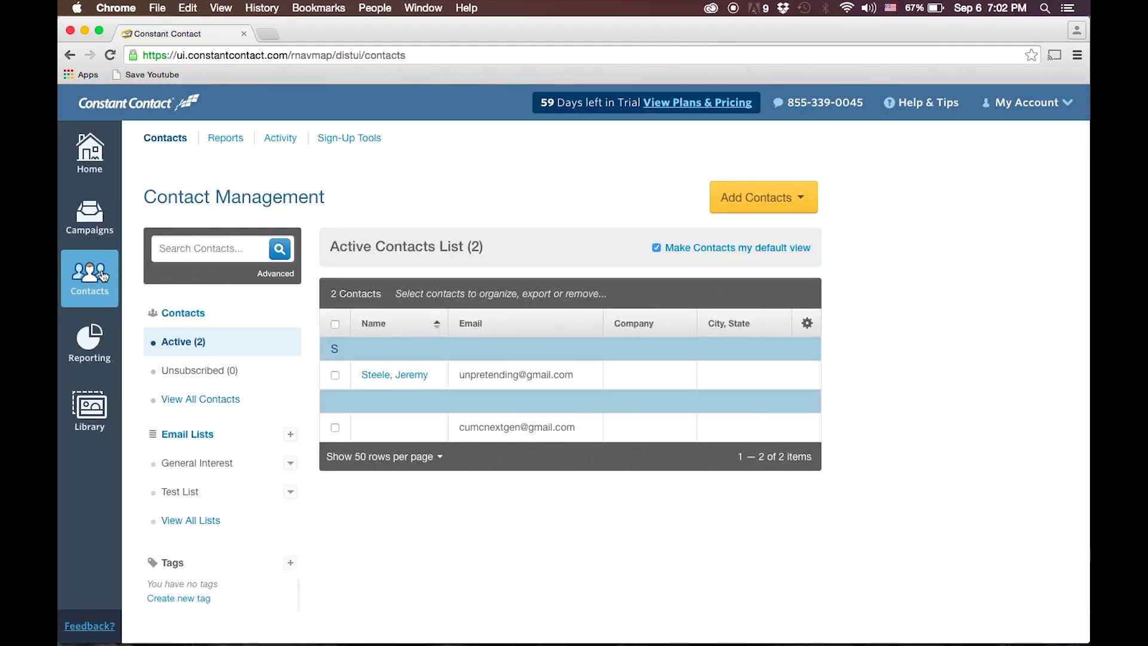
click(793, 205)
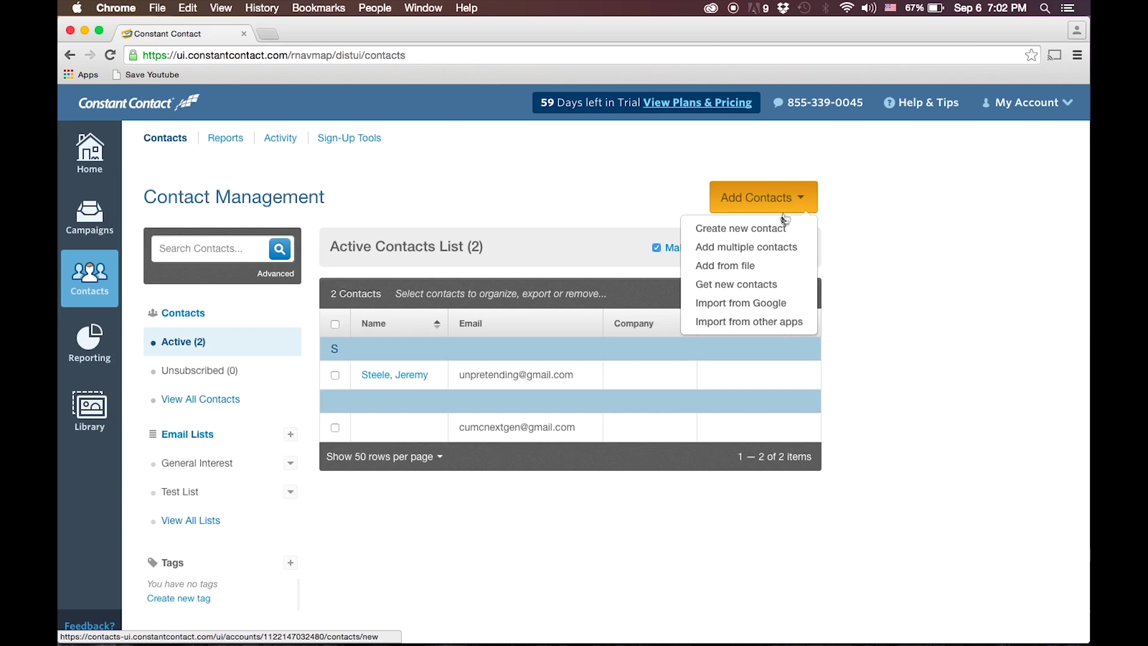
- Paste the three test email addresses into Add multiple contacts and continue
click(773, 248)
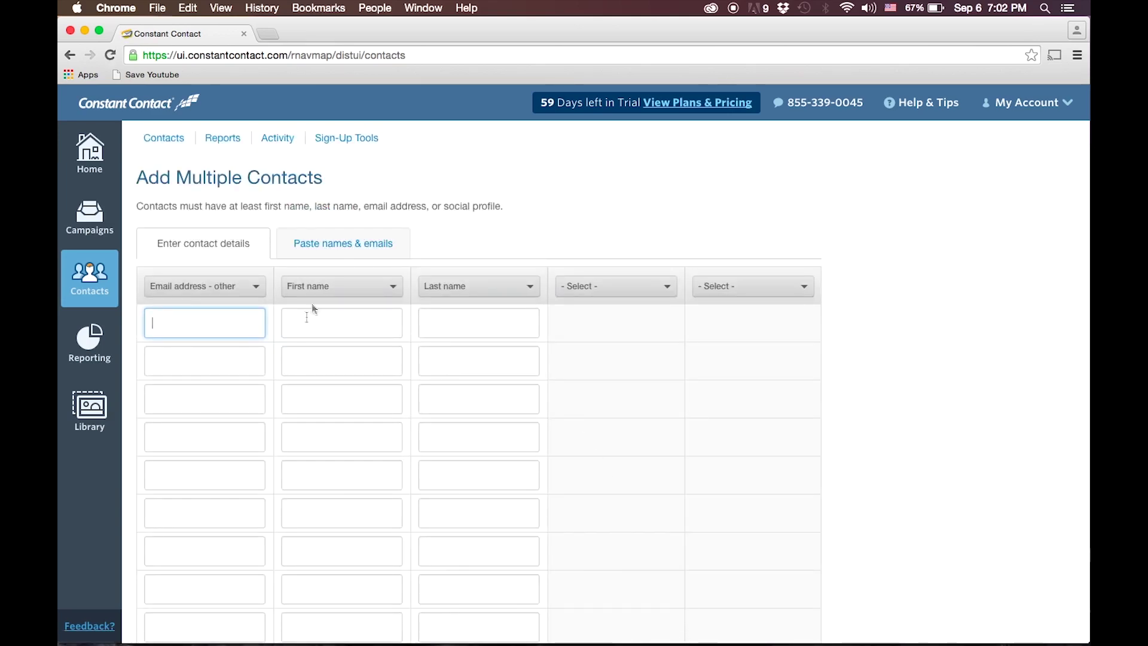
click(336, 249)
click(283, 338)
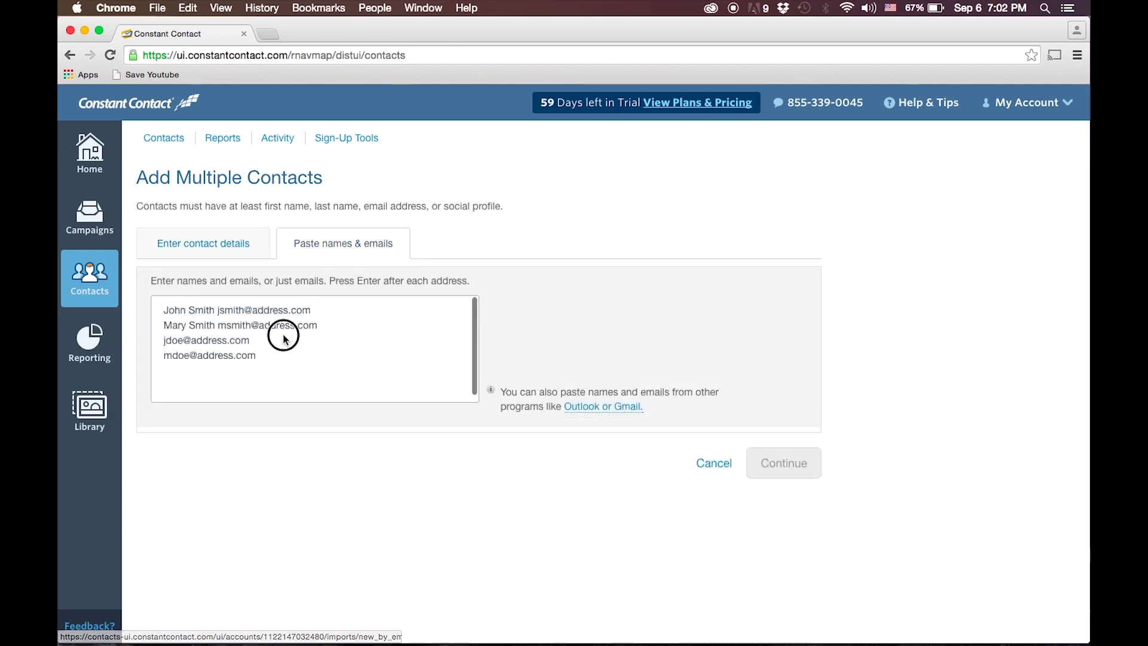
key(super+v)
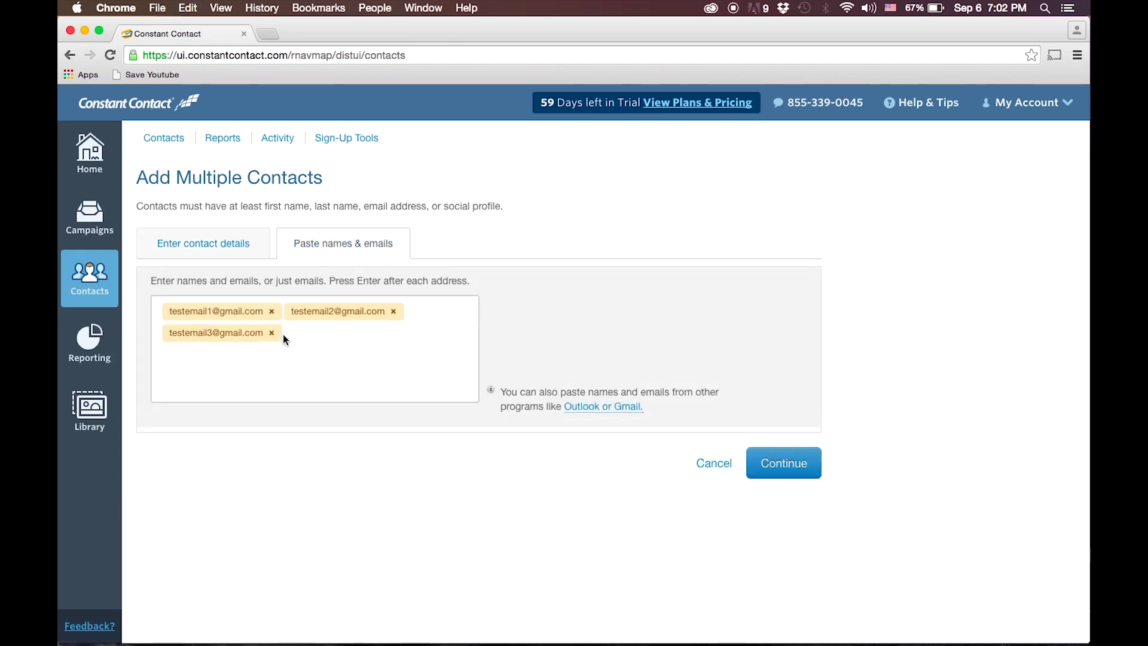
click(786, 464)
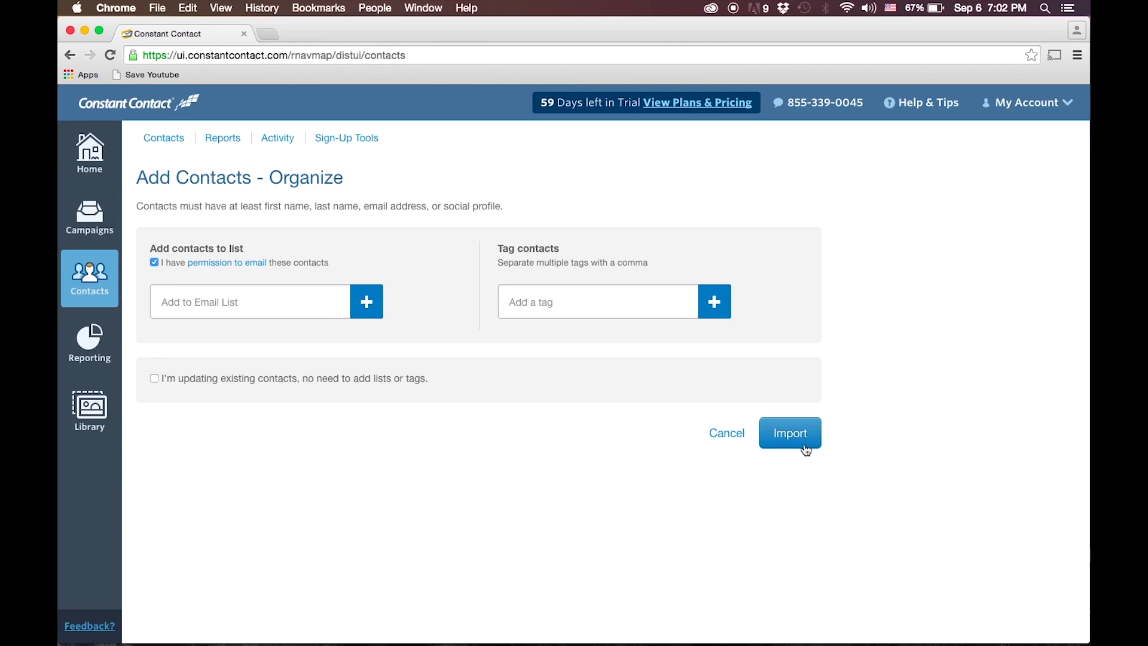
- Assign the new contacts to Test List, import them, and agree to the consent terms
click(803, 439)
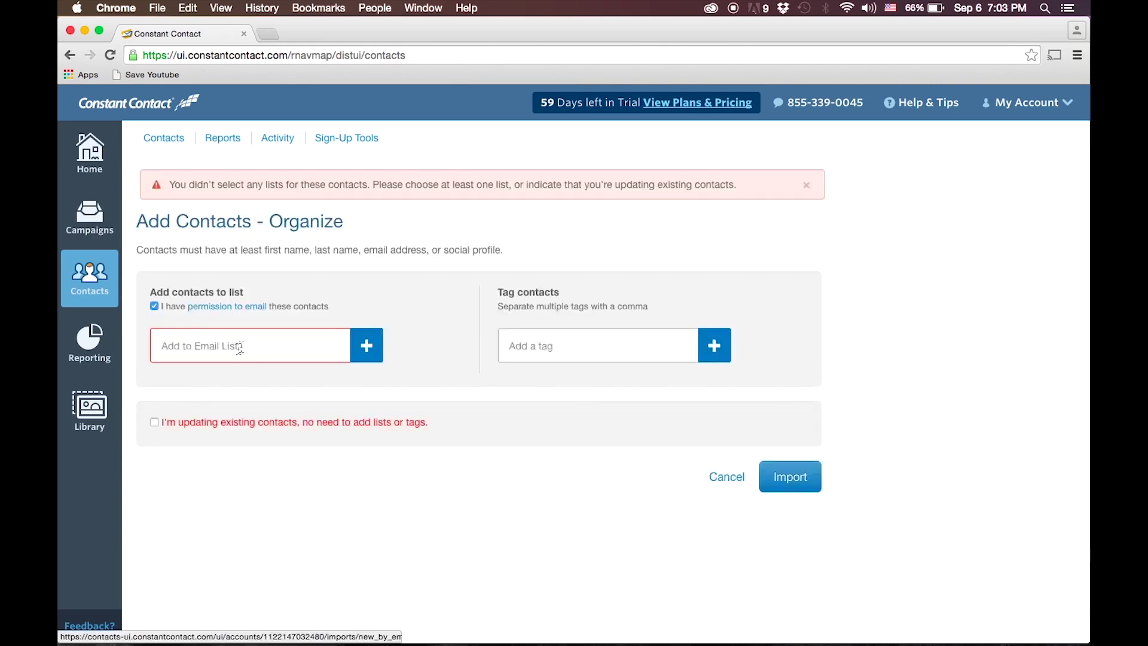
click(238, 346)
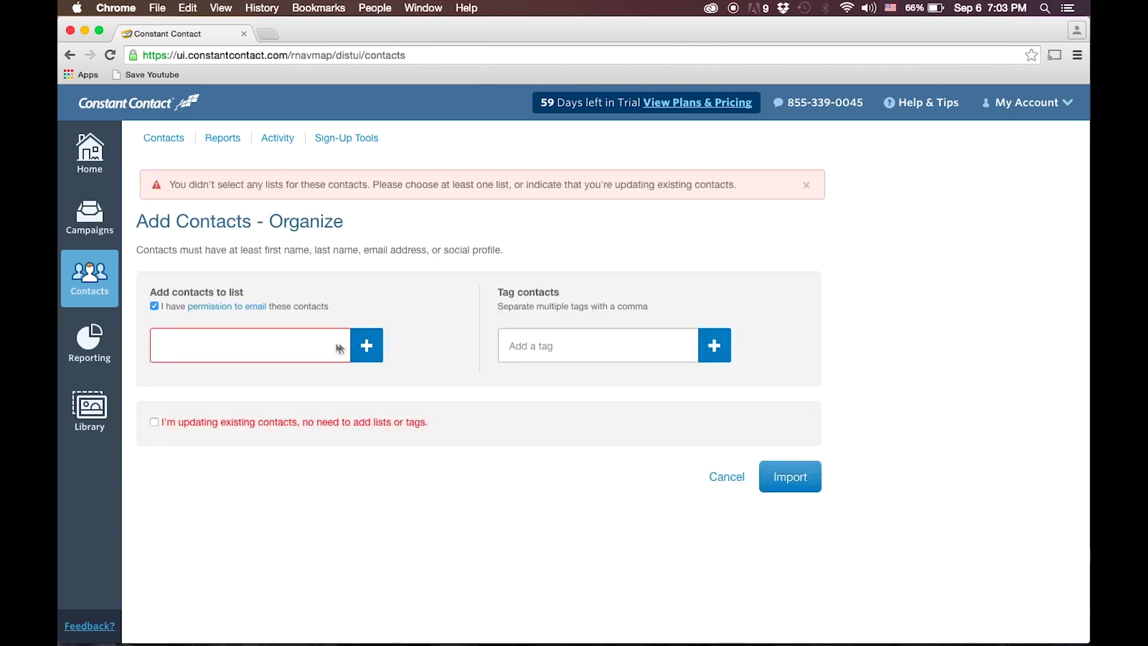
click(366, 346)
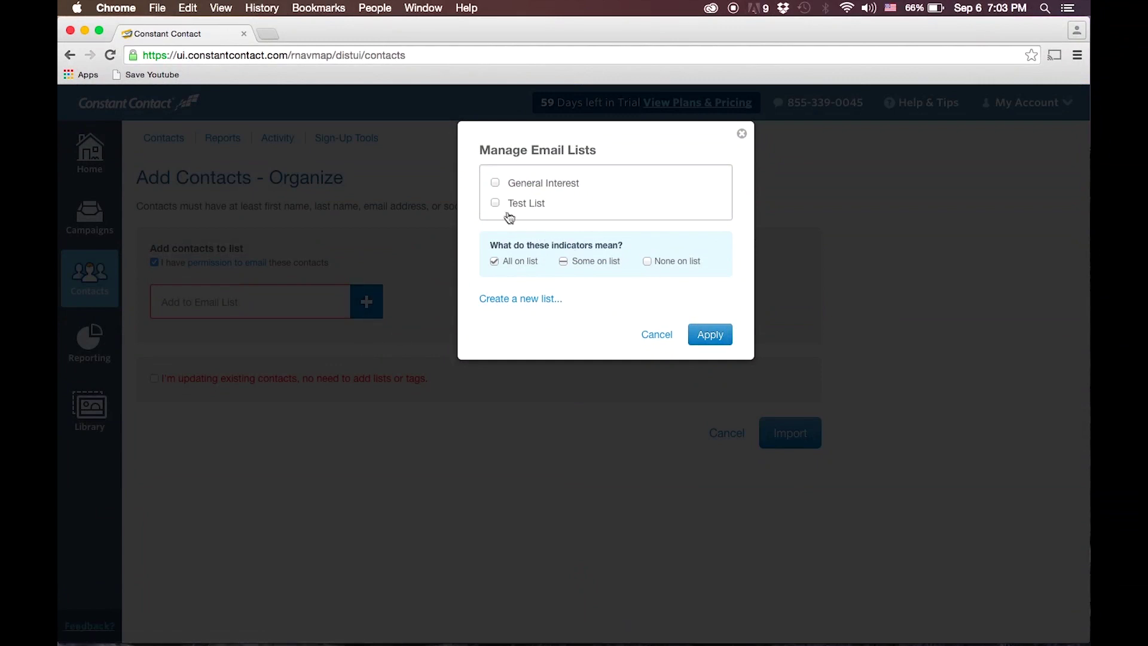
click(495, 204)
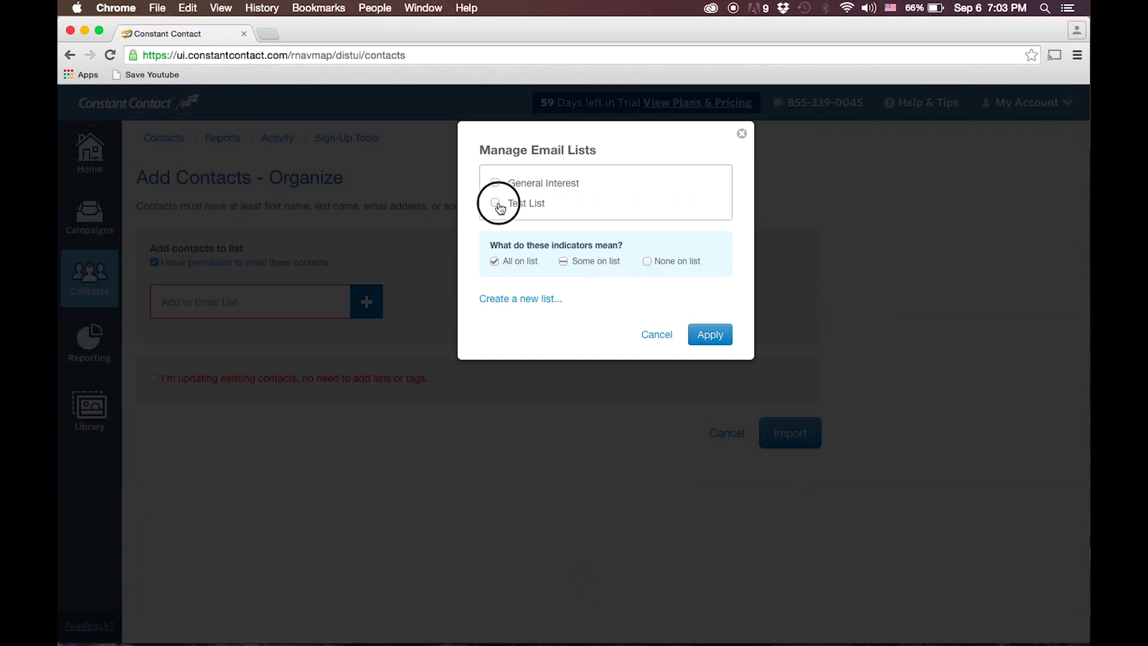
click(709, 336)
click(795, 440)
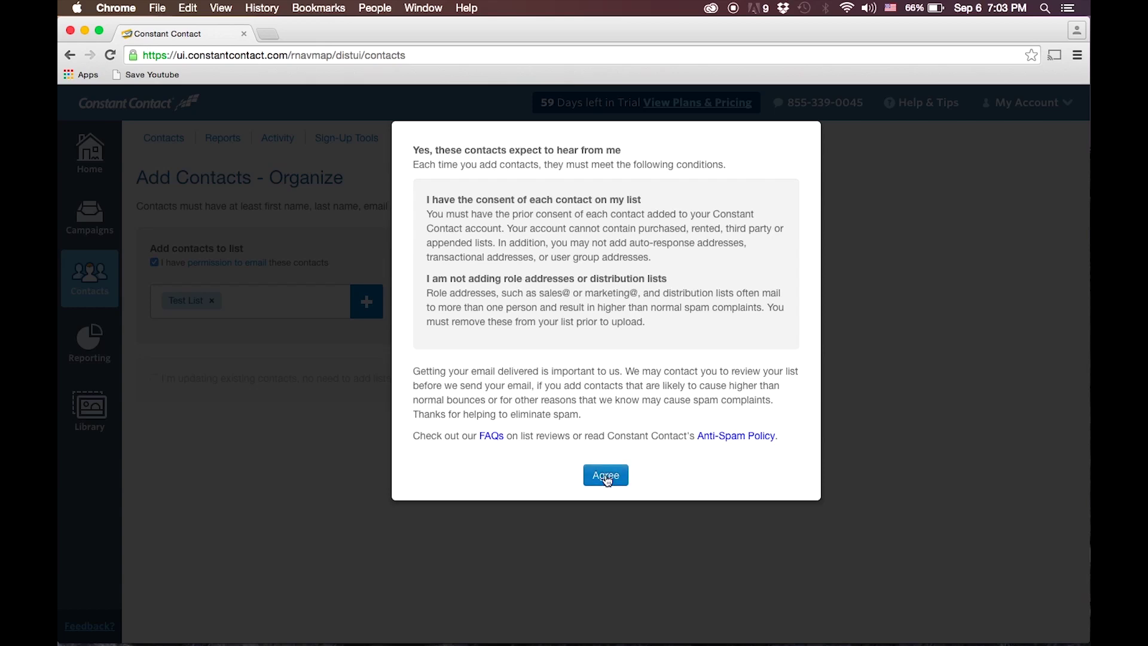
click(607, 476)
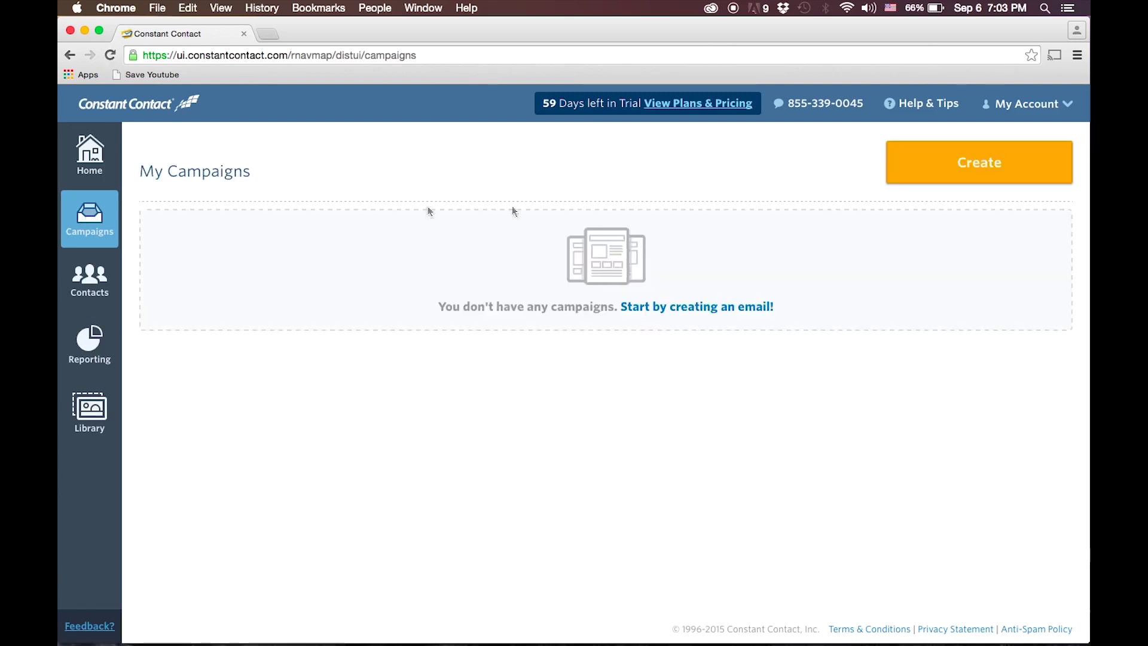
- Create a new email campaign using the Basic Newsletter template
click(922, 179)
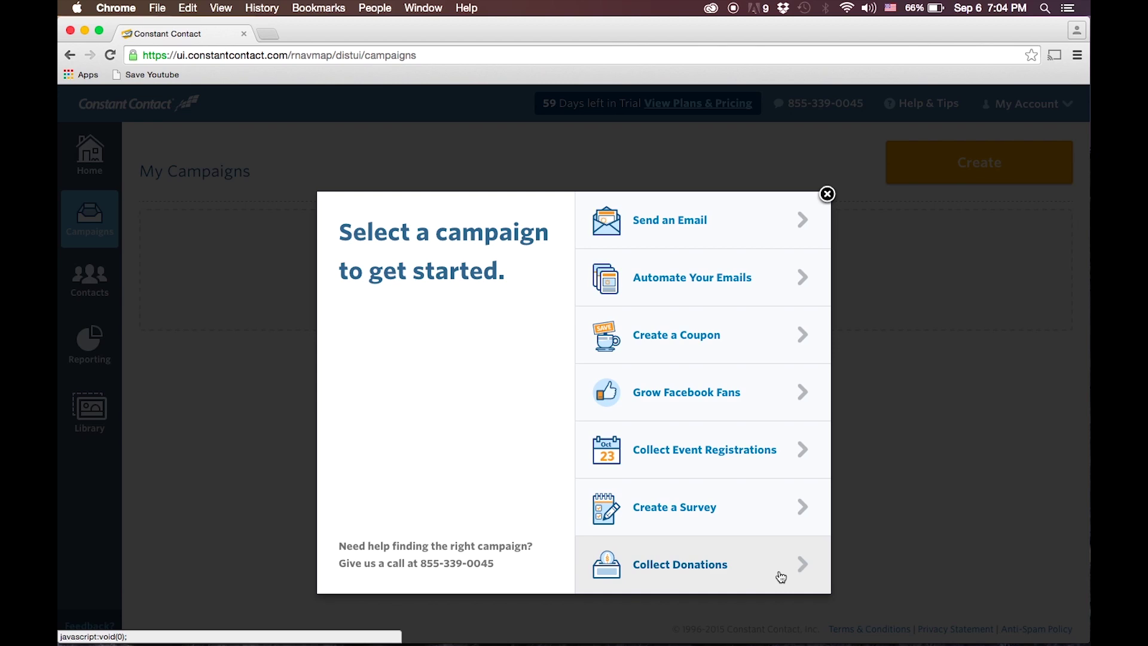
click(671, 223)
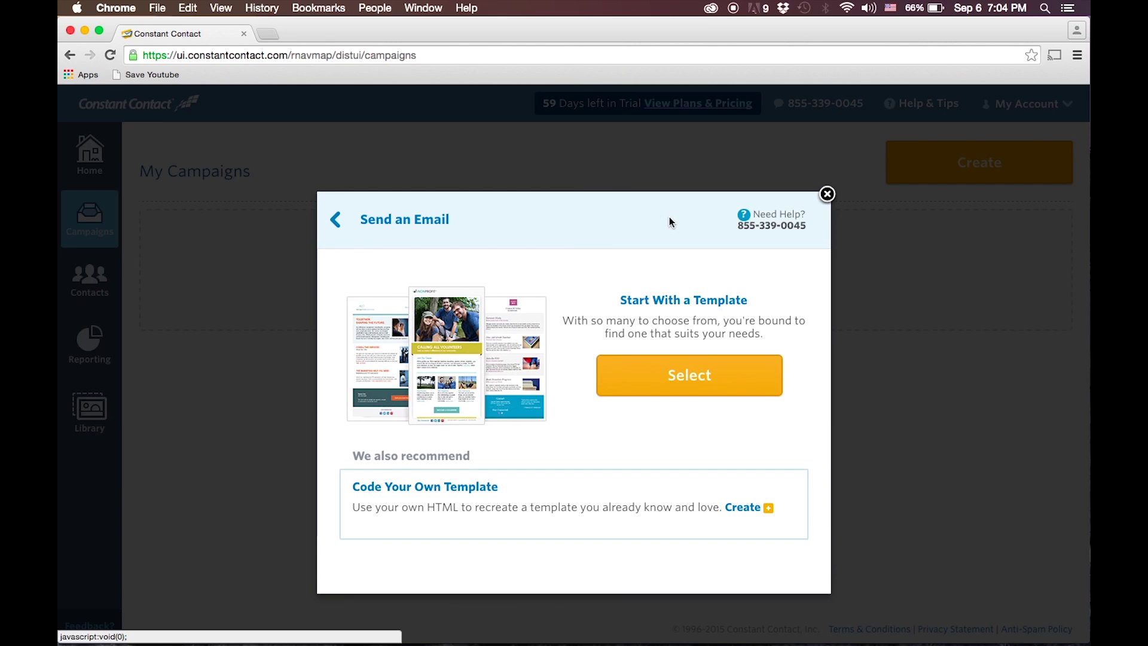
click(682, 375)
scroll(682, 376, down, 10)
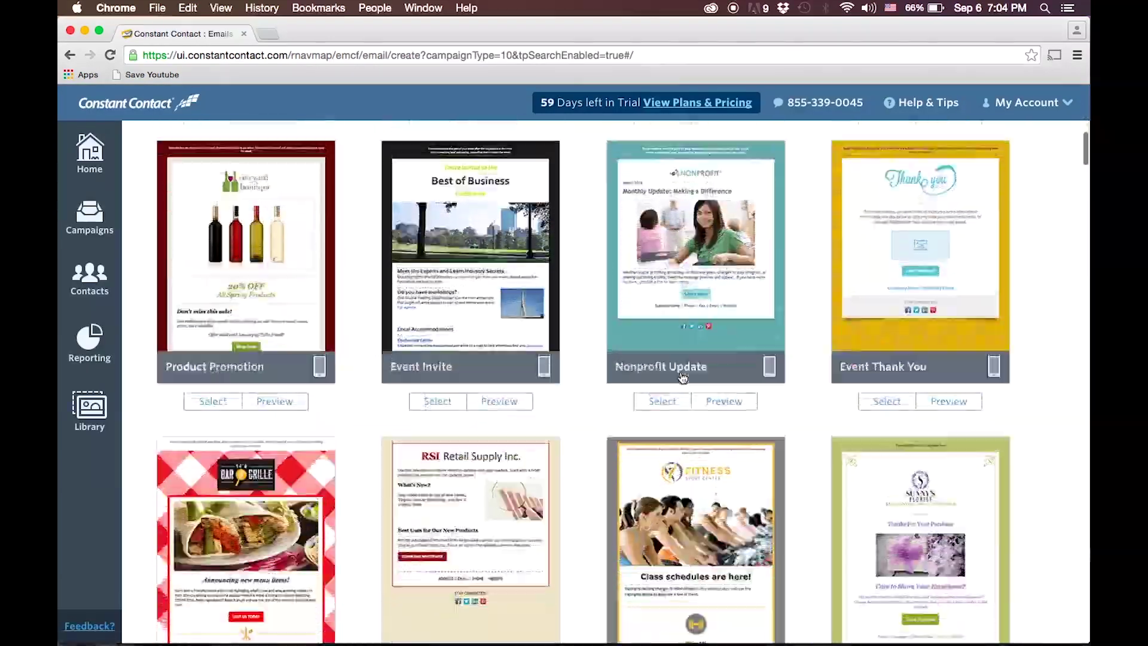
scroll(681, 377, down, 5)
scroll(682, 377, up, 5)
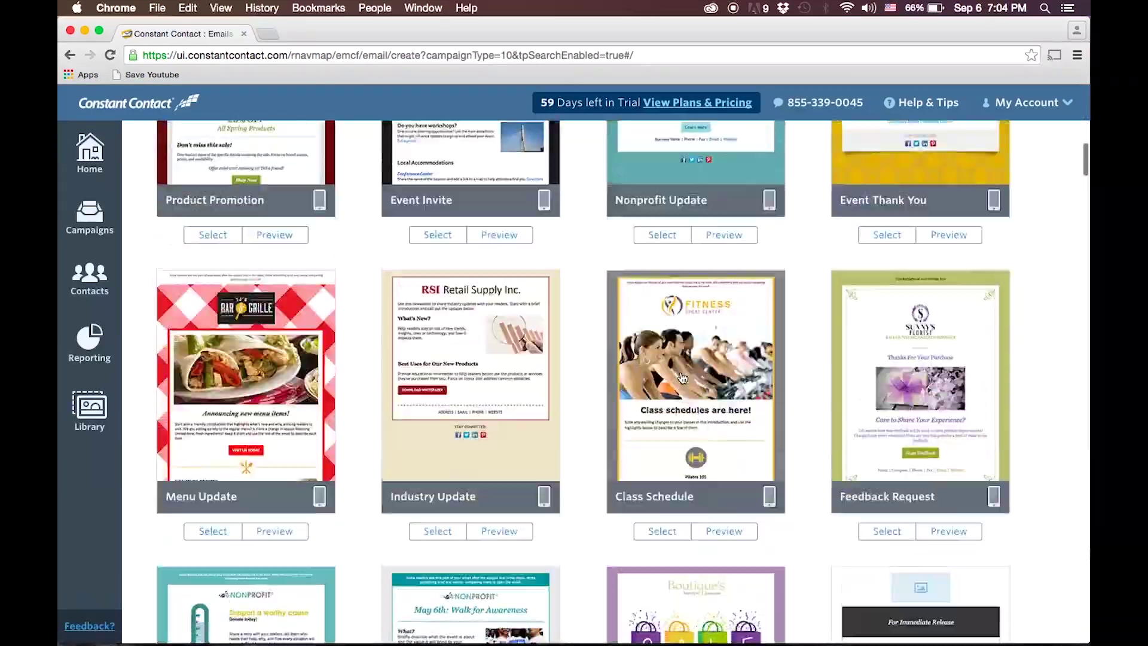
scroll(683, 376, up, 10)
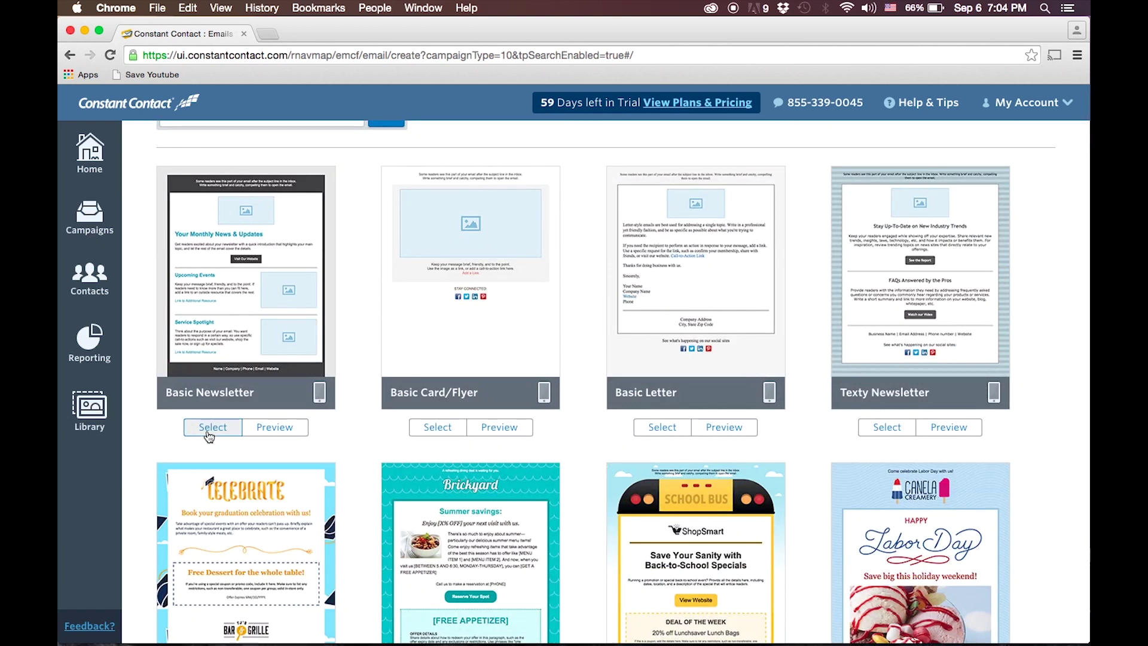
click(209, 432)
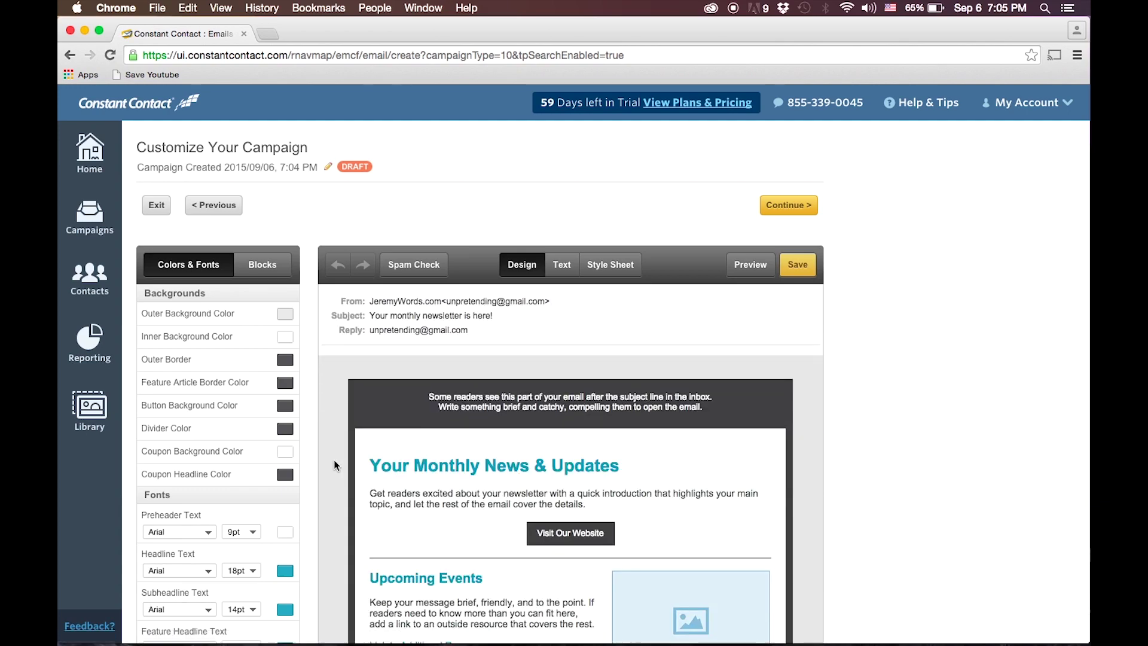
scroll(946, 392, down, 5)
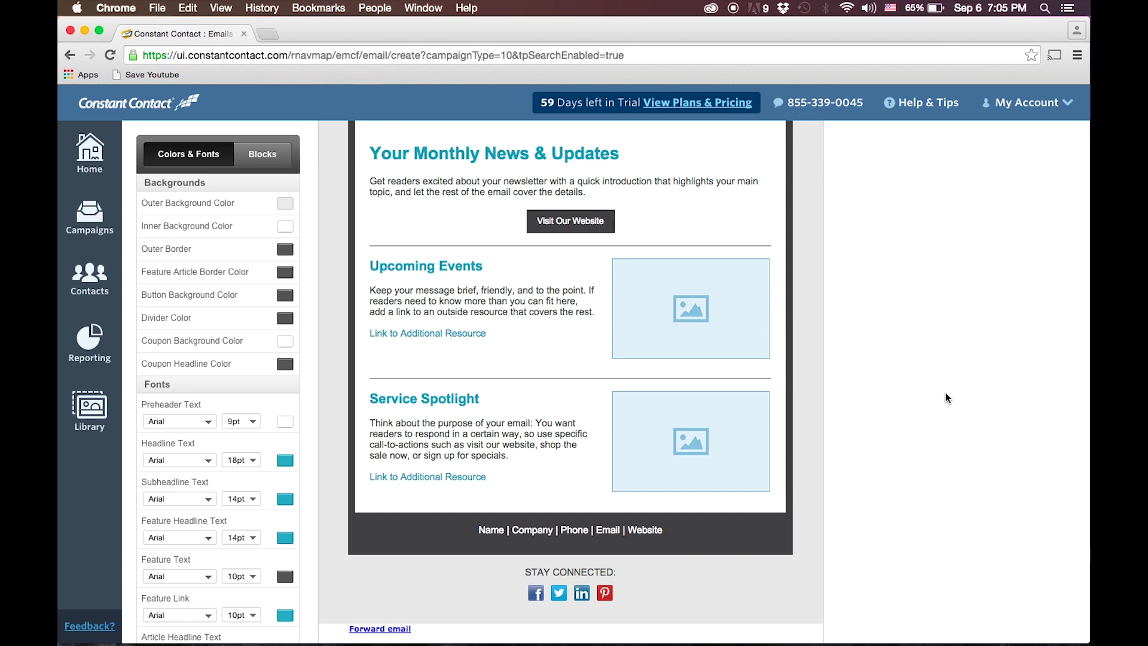
scroll(878, 473, up, 5)
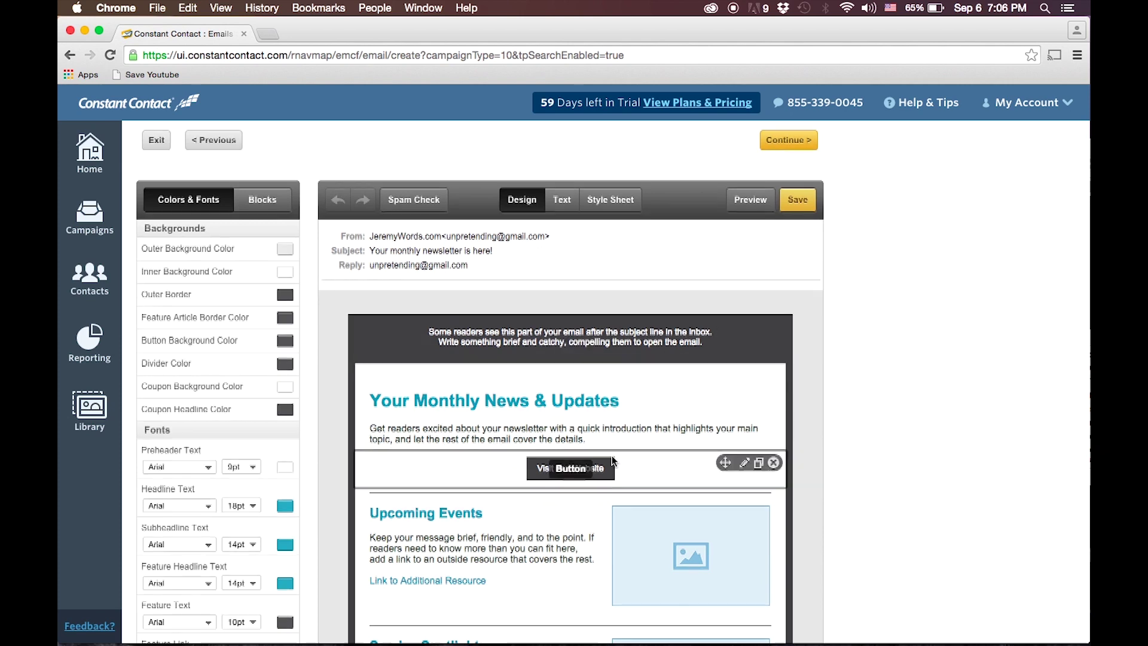
scroll(681, 418, down, 5)
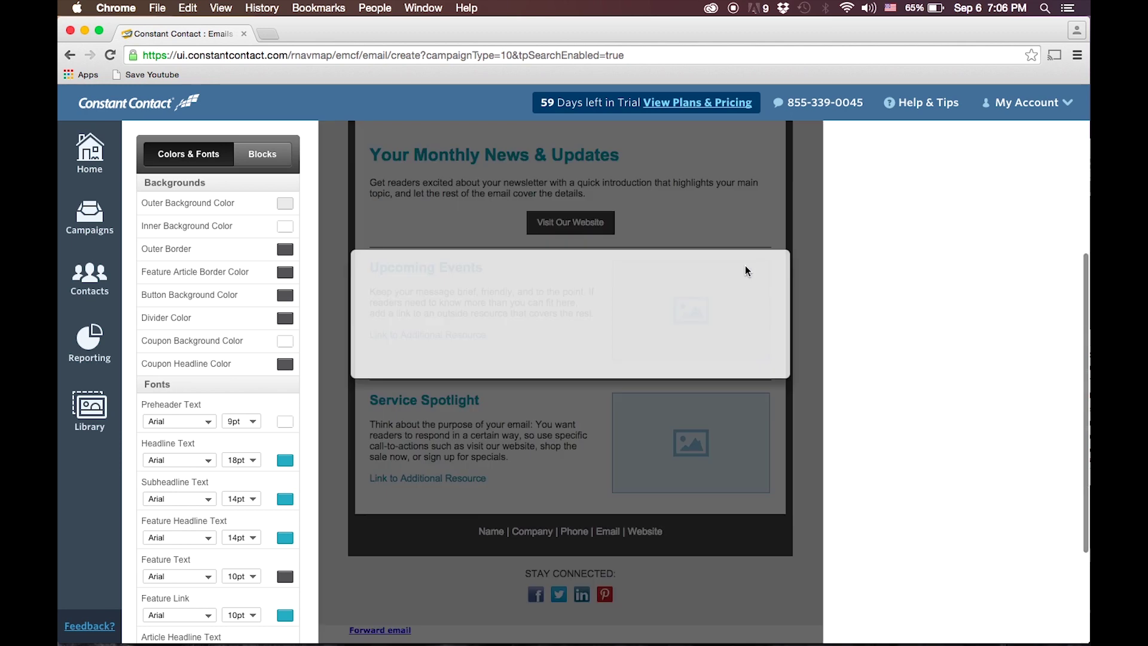
- Upload sharing faith poster.jpg and insert it in place of the Upcoming Events placeholder picture
click(745, 268)
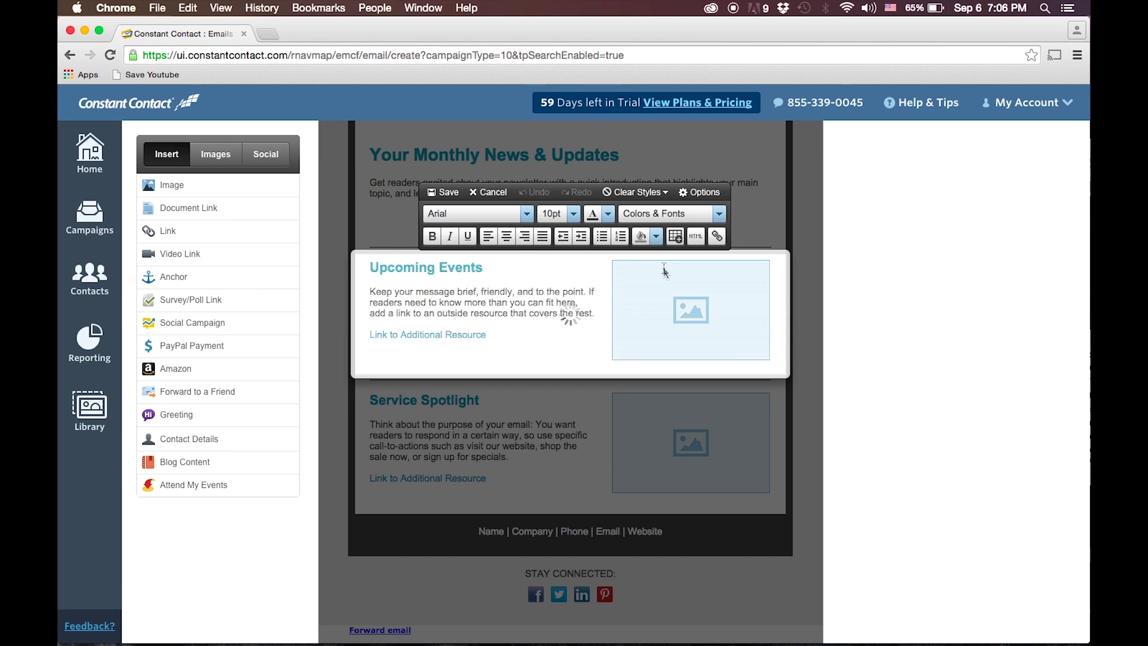
mouse_move(761, 278)
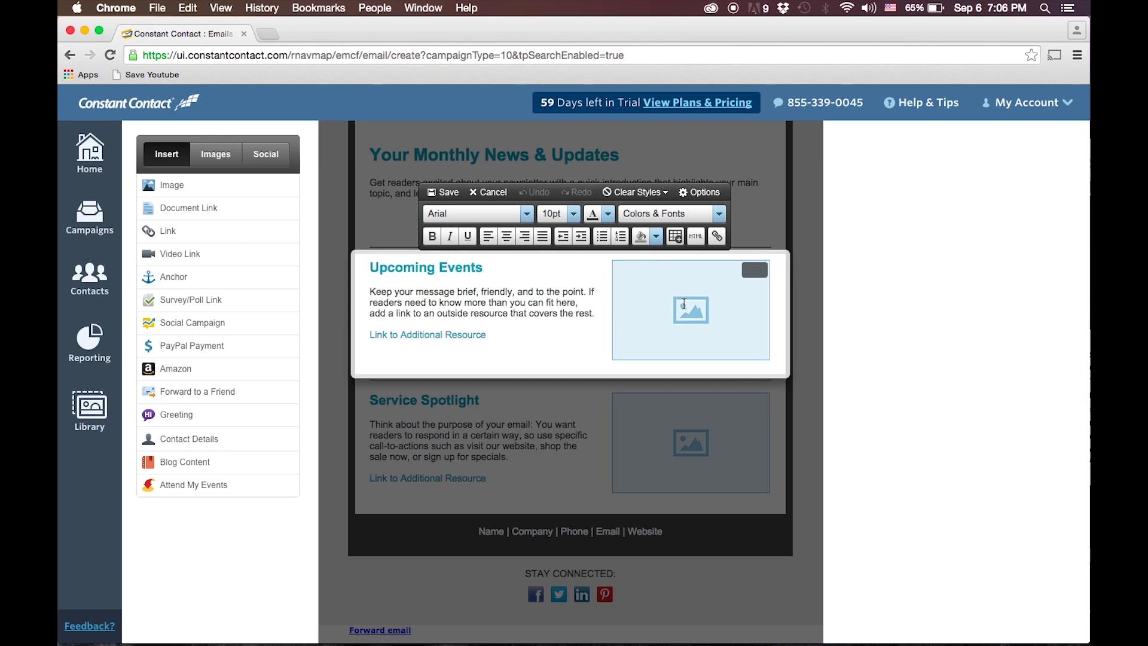
click(761, 277)
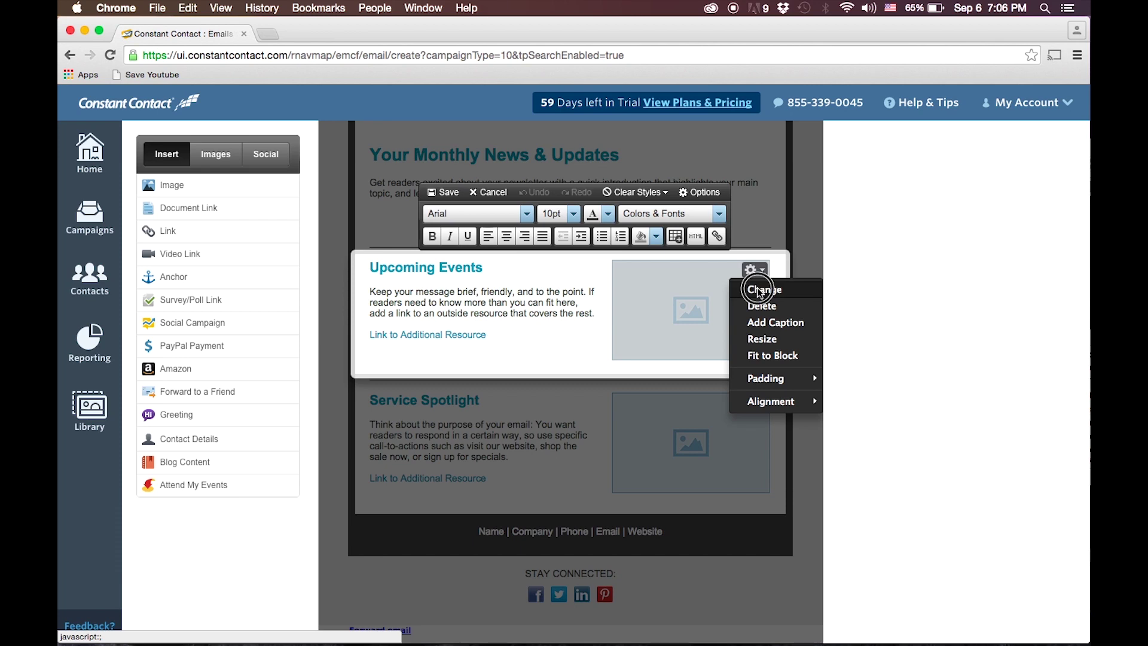
click(760, 291)
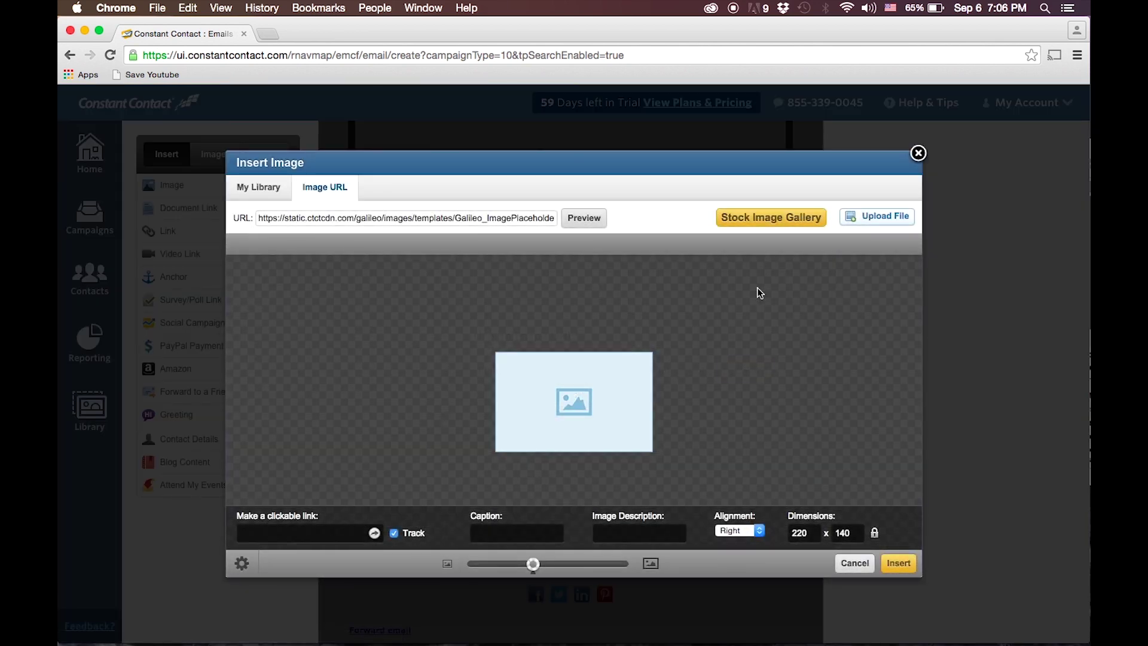
click(870, 217)
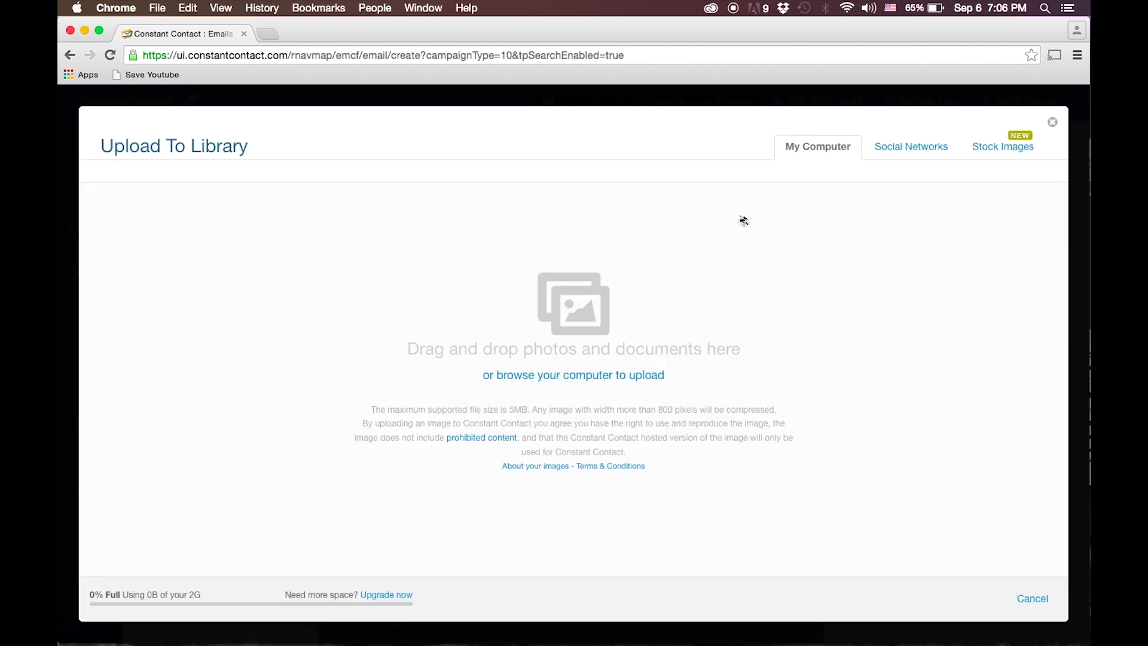
key(super+Tab)
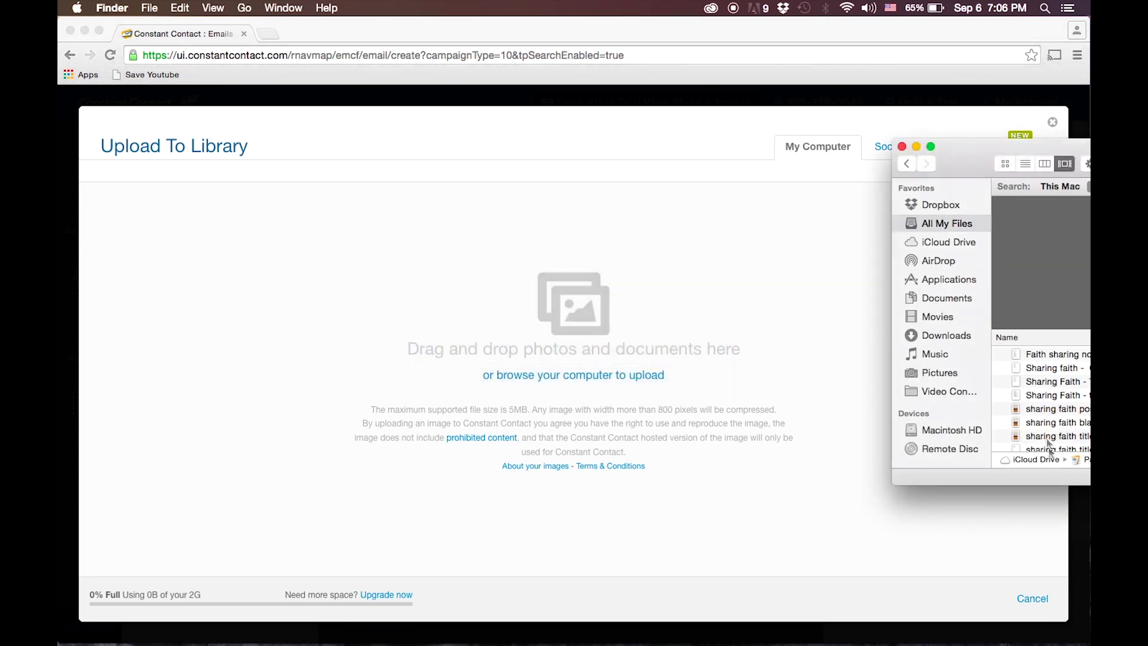
drag(1039, 414, 659, 453)
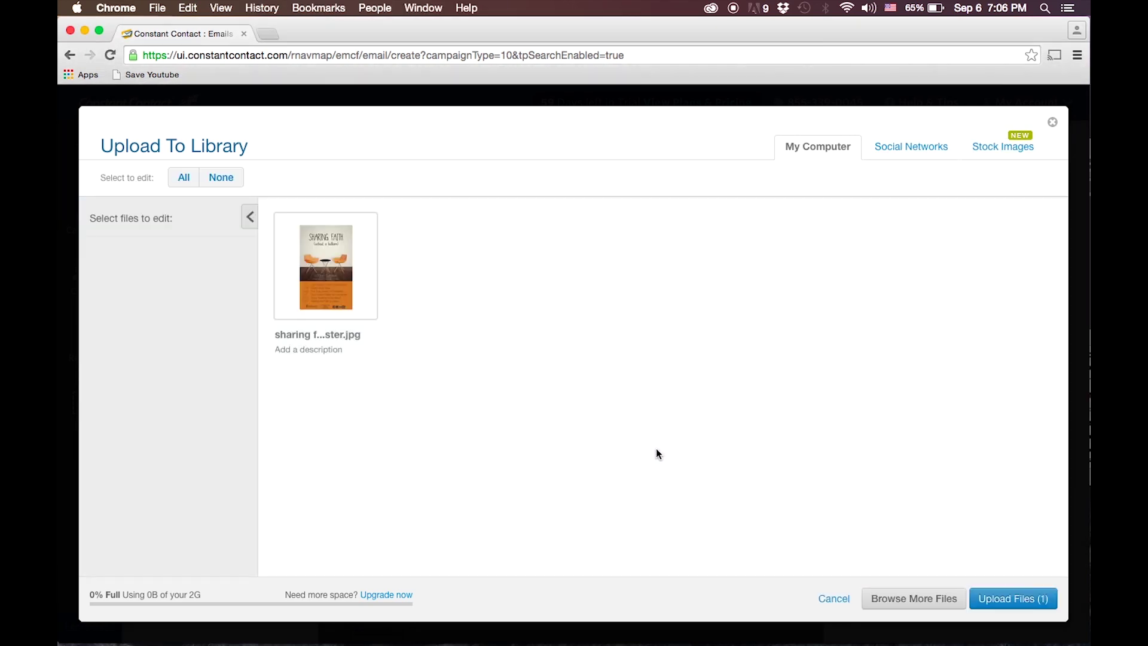
click(1026, 598)
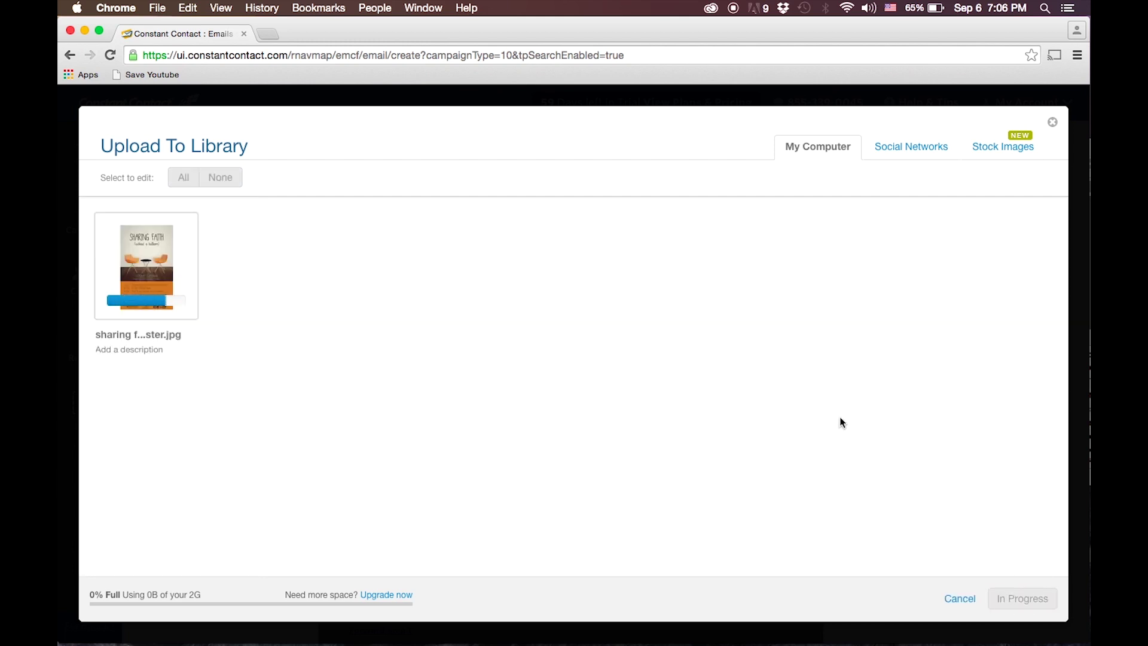
click(1037, 597)
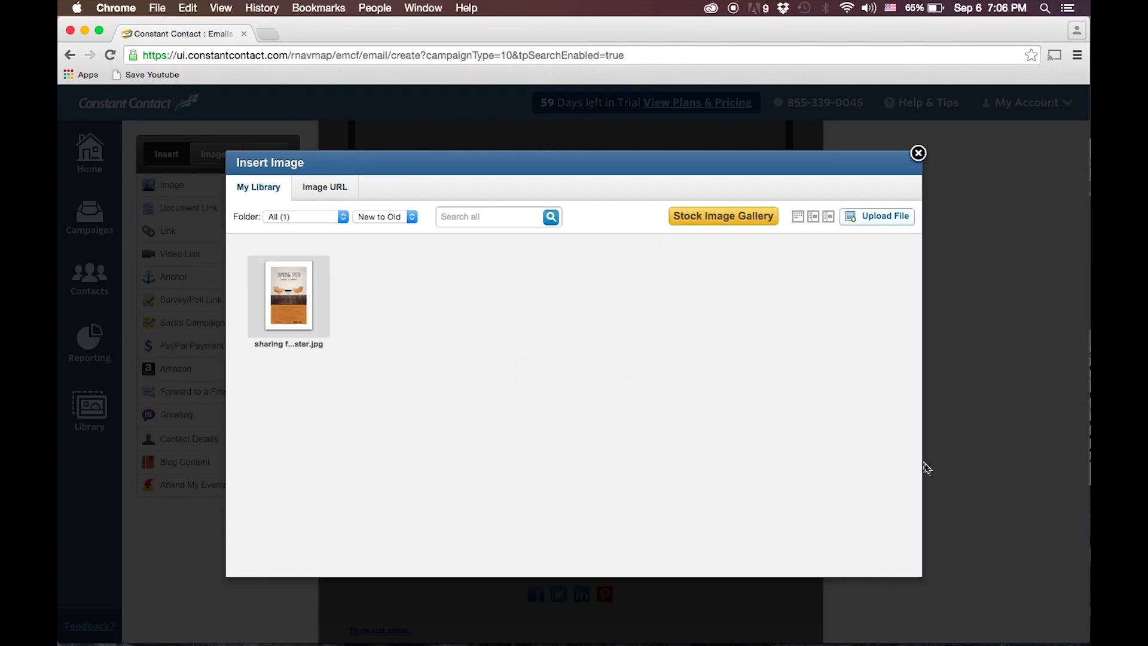
mouse_move(289, 292)
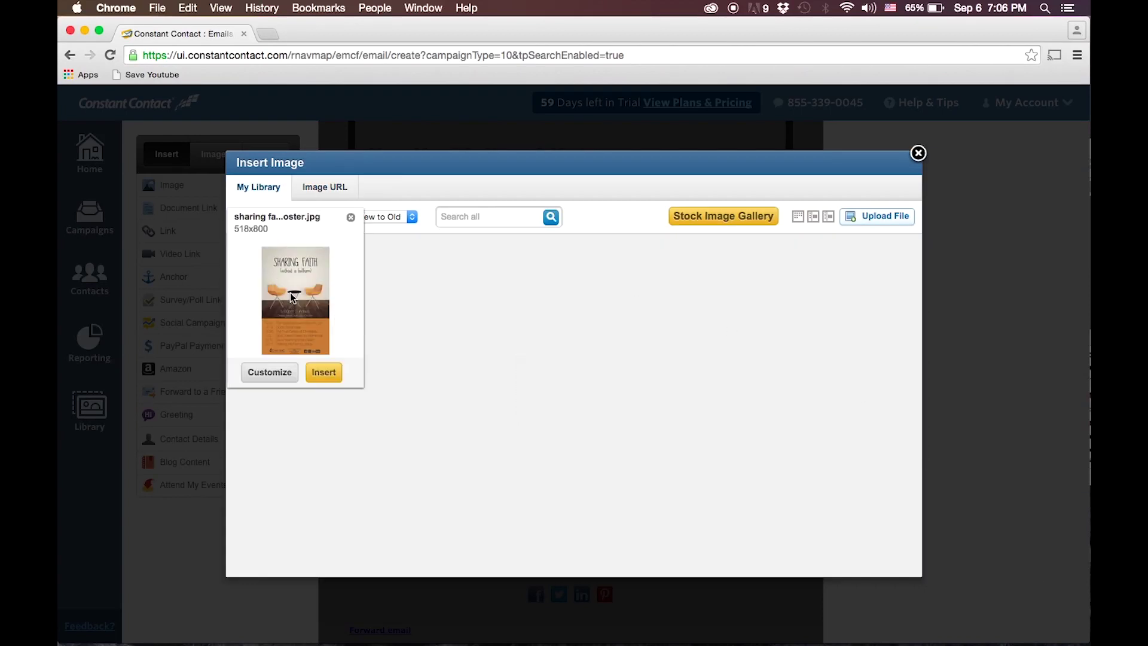
click(324, 373)
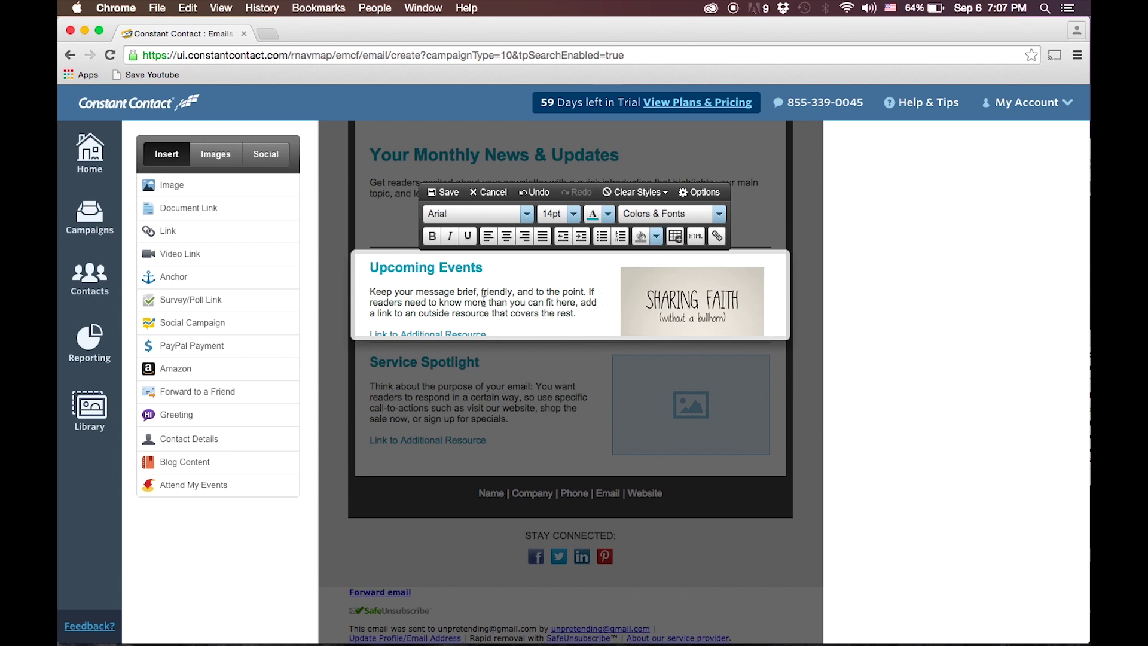
- Save the Upcoming Events block and the newsletter draft, then continue to sending settings
click(442, 194)
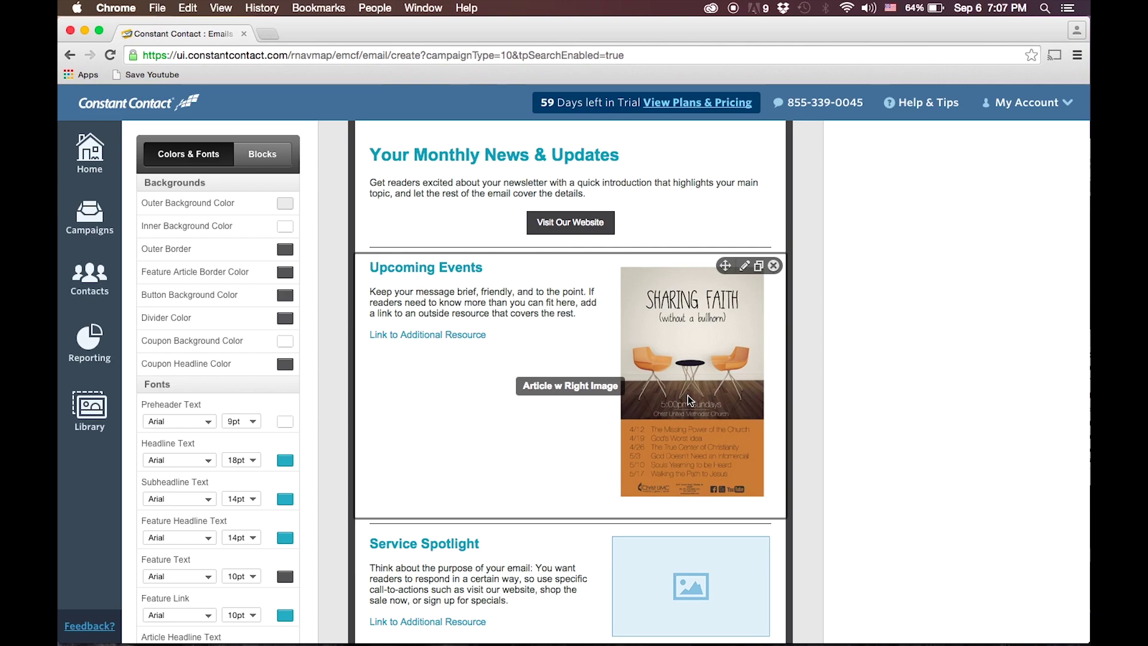
scroll(744, 451, down, 3)
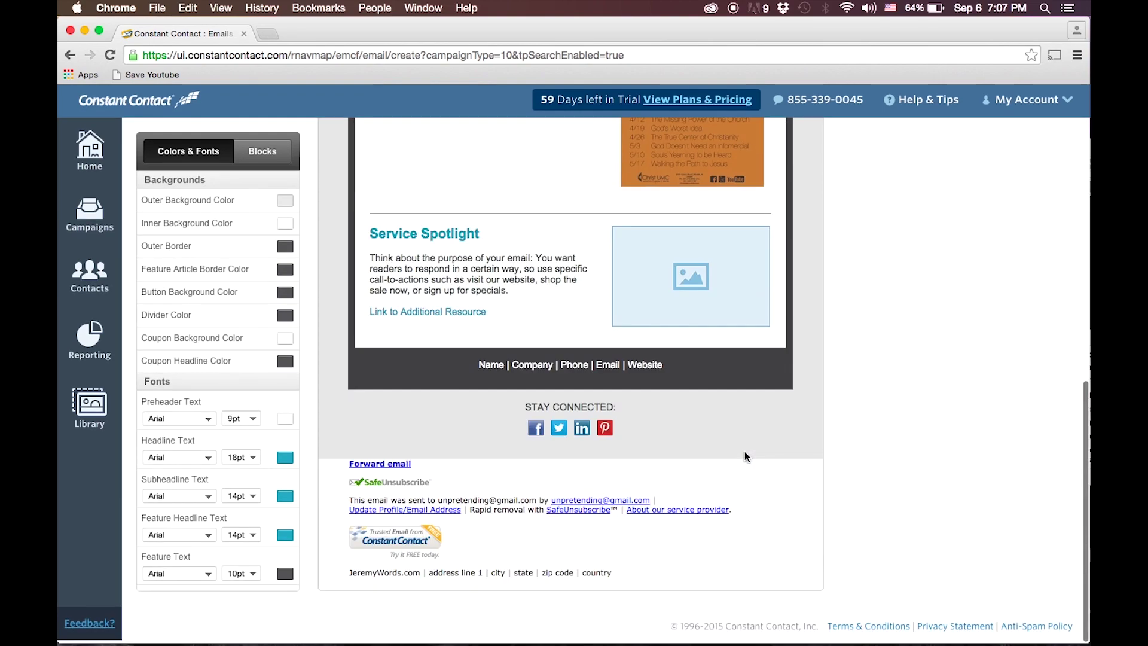
scroll(745, 451, up, 5)
scroll(745, 451, up, 5)
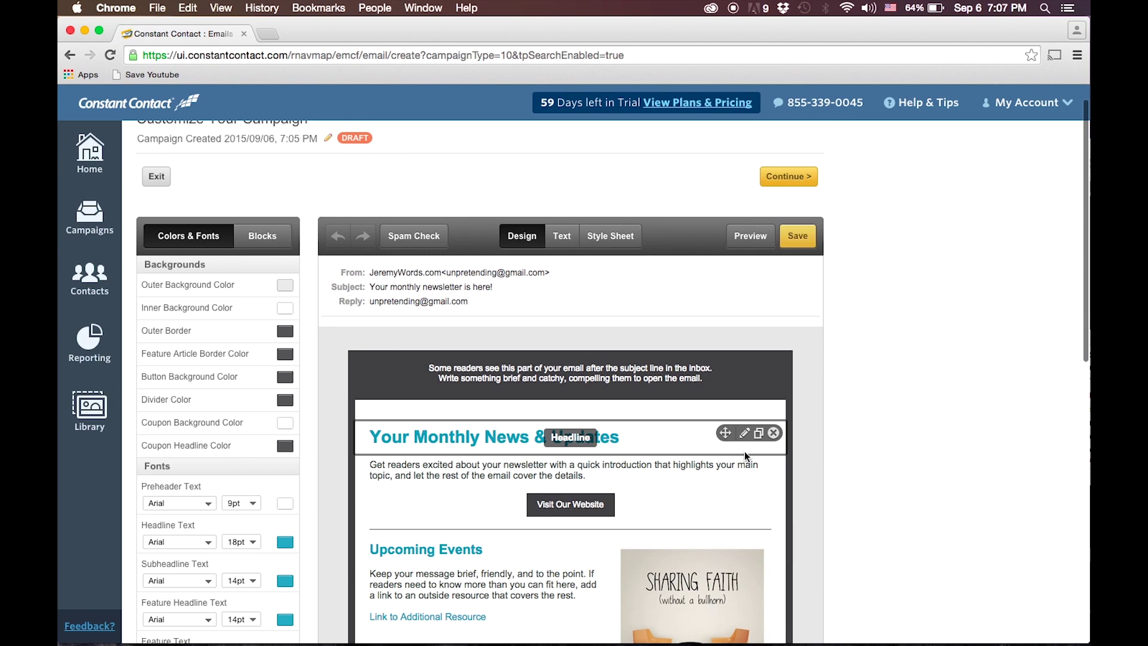
click(805, 245)
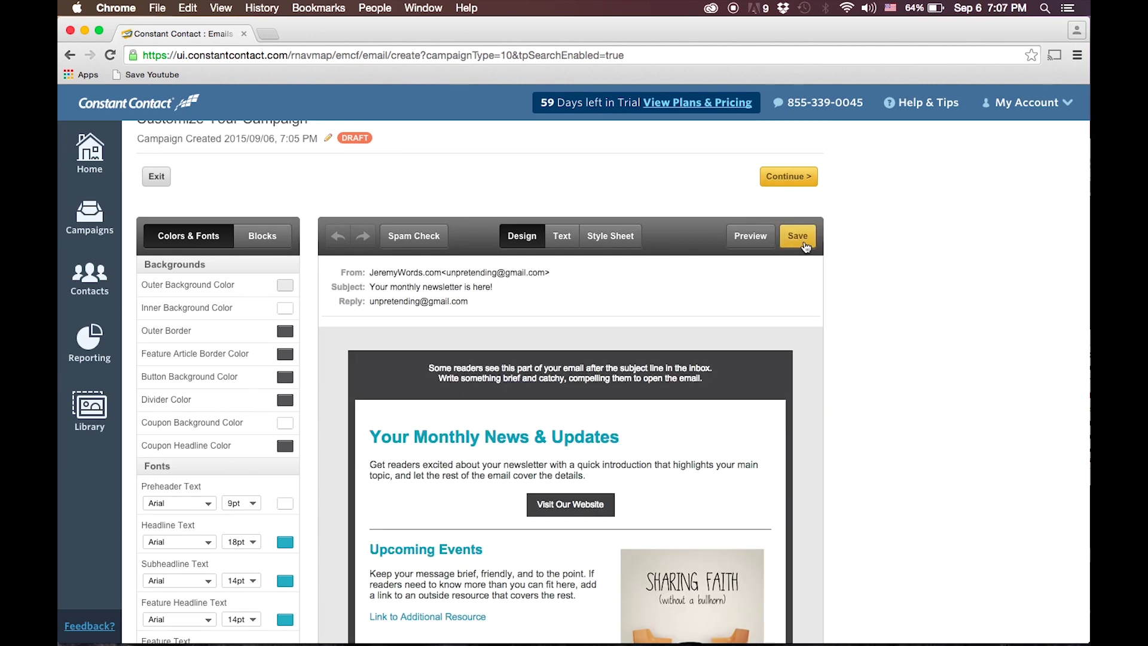
click(793, 179)
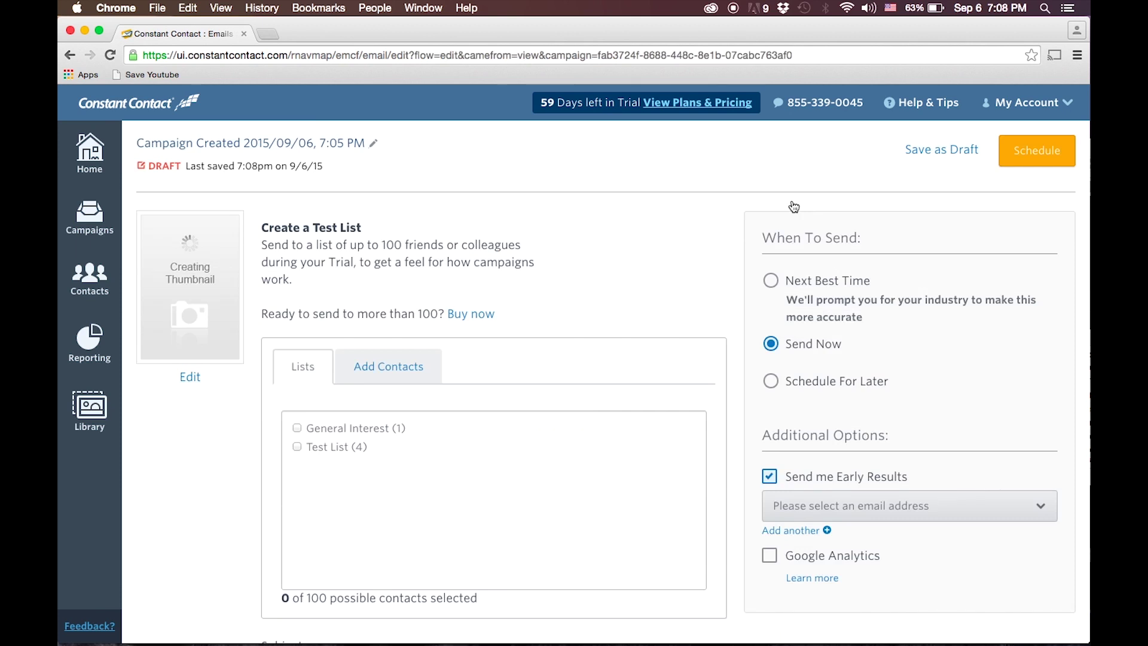
- Tick Test List as the campaign's recipients, selecting its 4 contacts
click(299, 448)
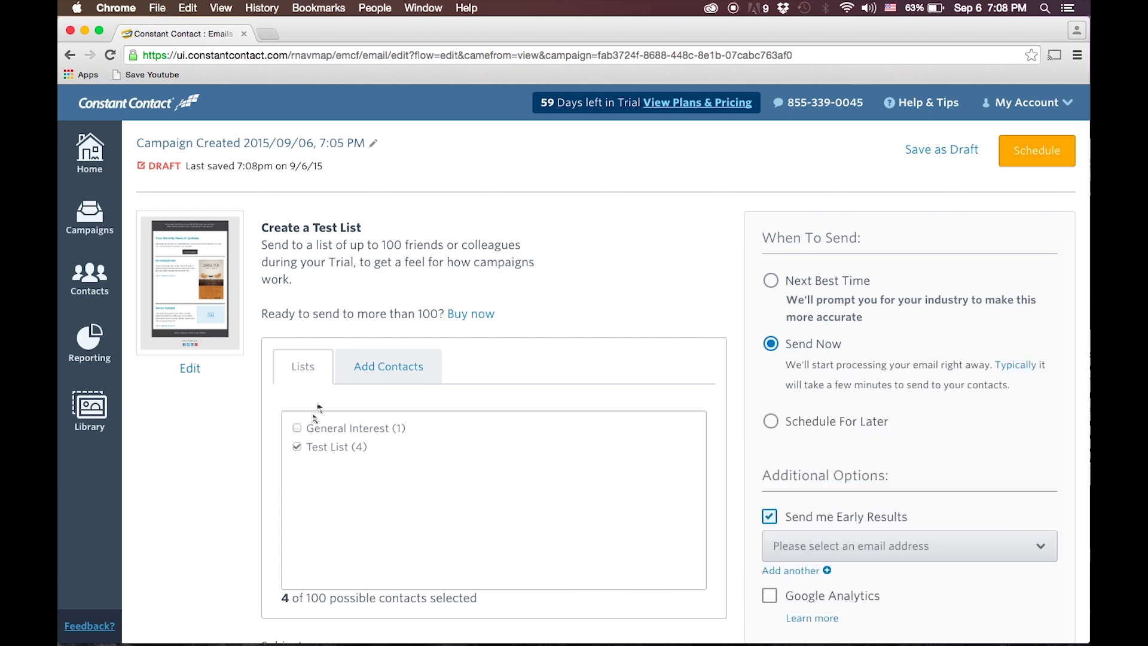
click(357, 365)
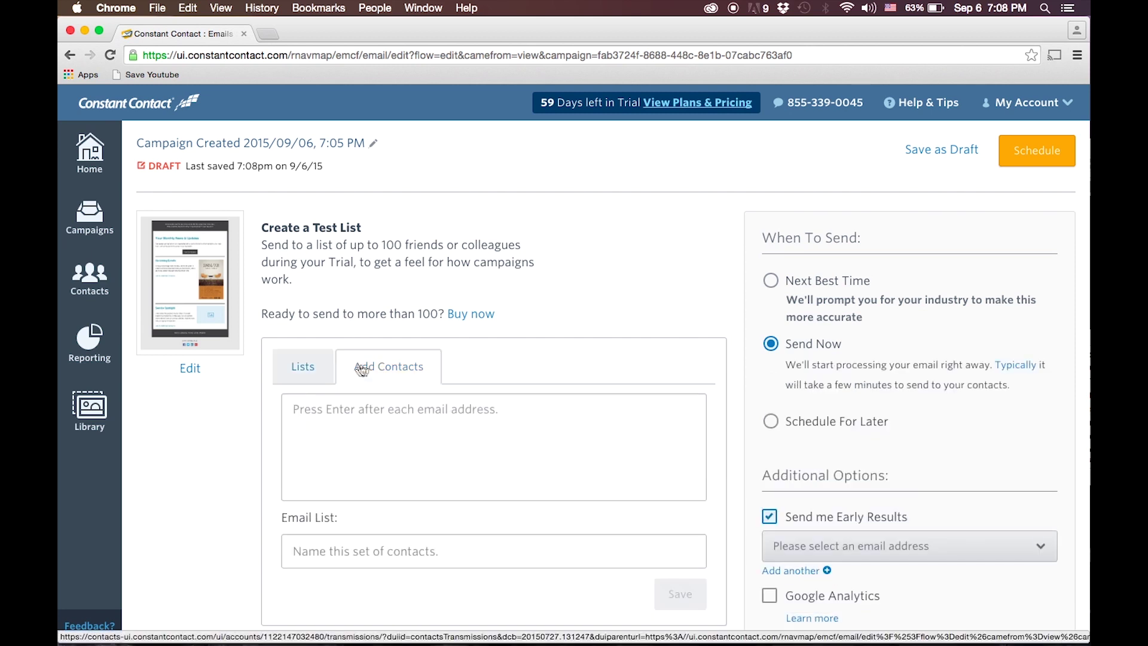
click(310, 369)
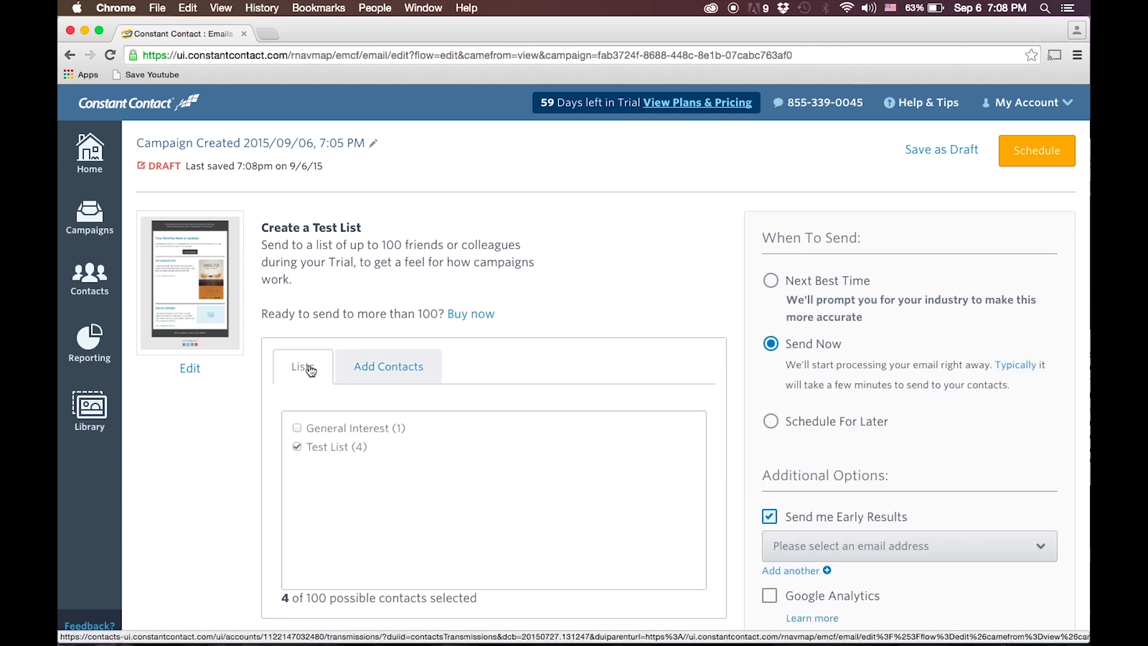
- Set the campaign to Schedule For Later, on 09/06/2015
click(771, 422)
scroll(770, 425, down, 5)
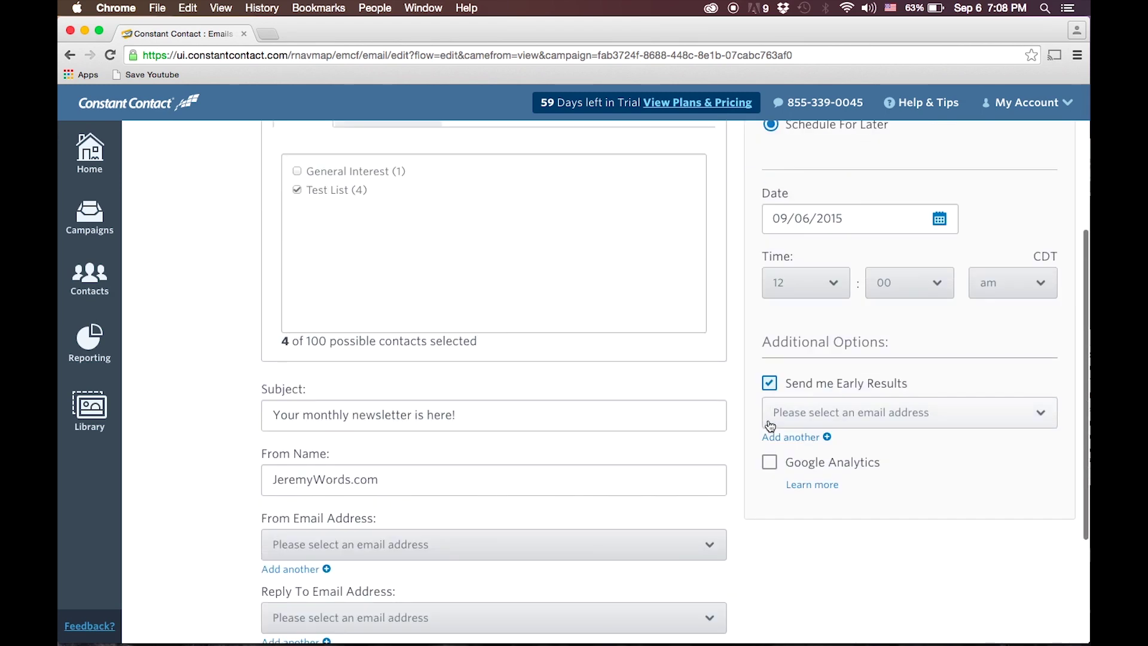
scroll(770, 425, down, 3)
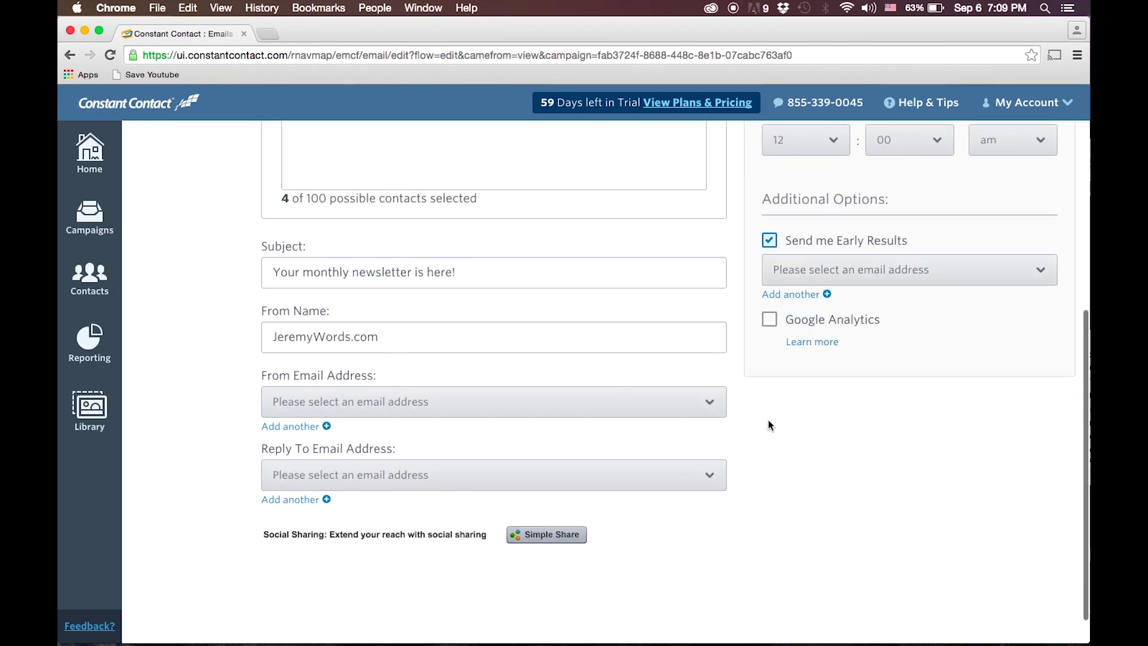
scroll(768, 423, up, 5)
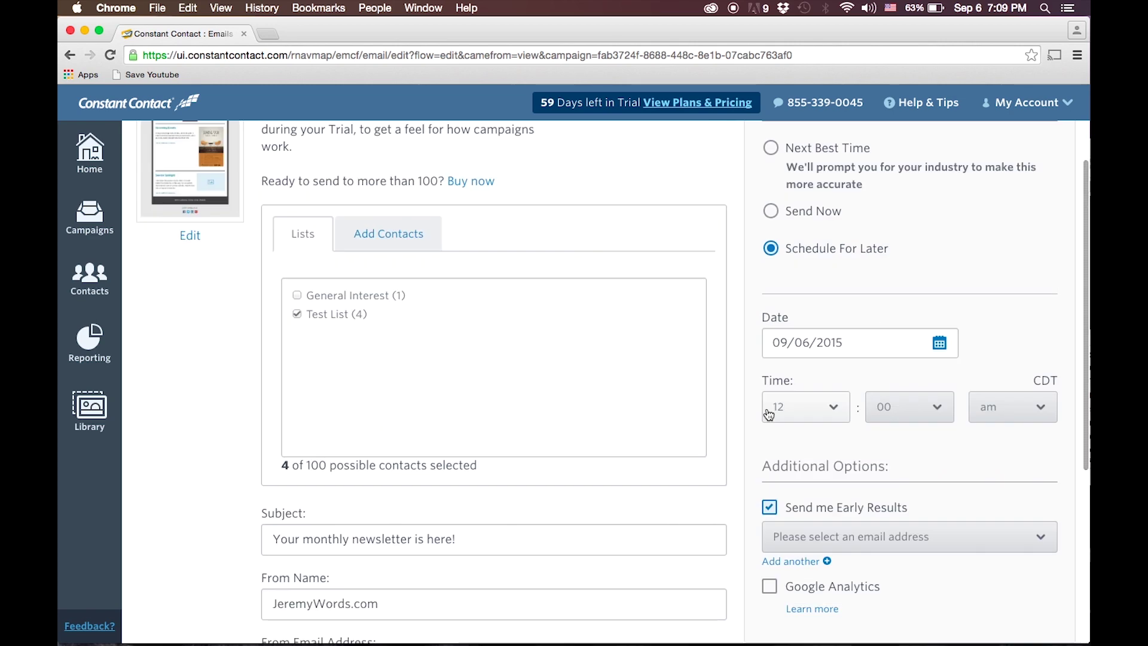
scroll(769, 414, down, 3)
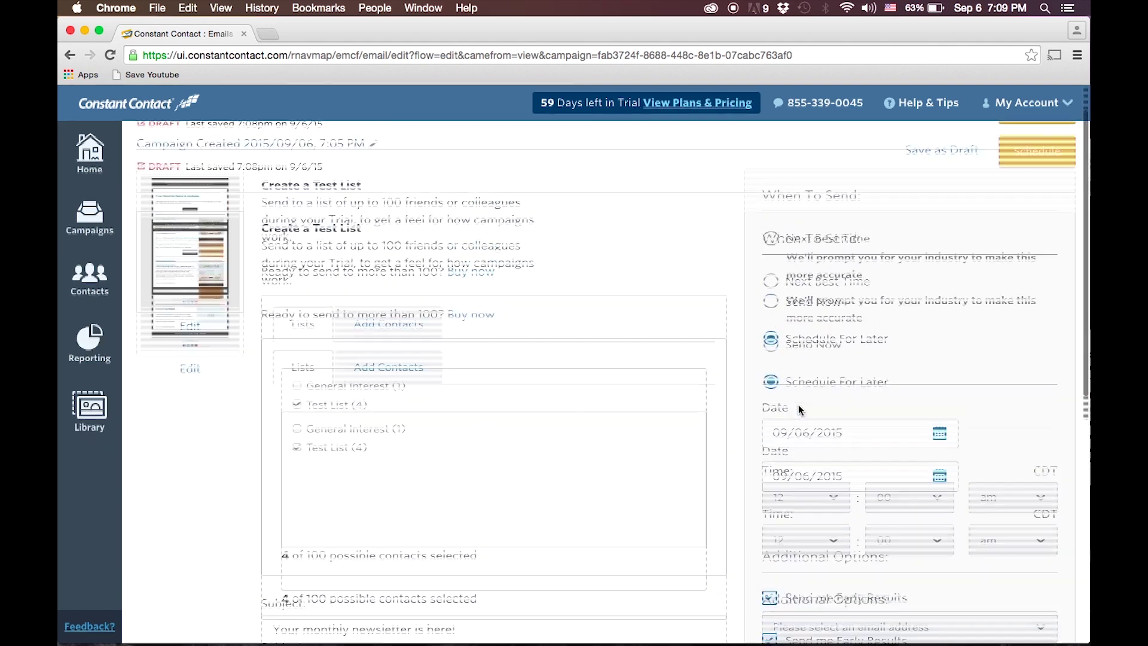
scroll(799, 405, up, 2)
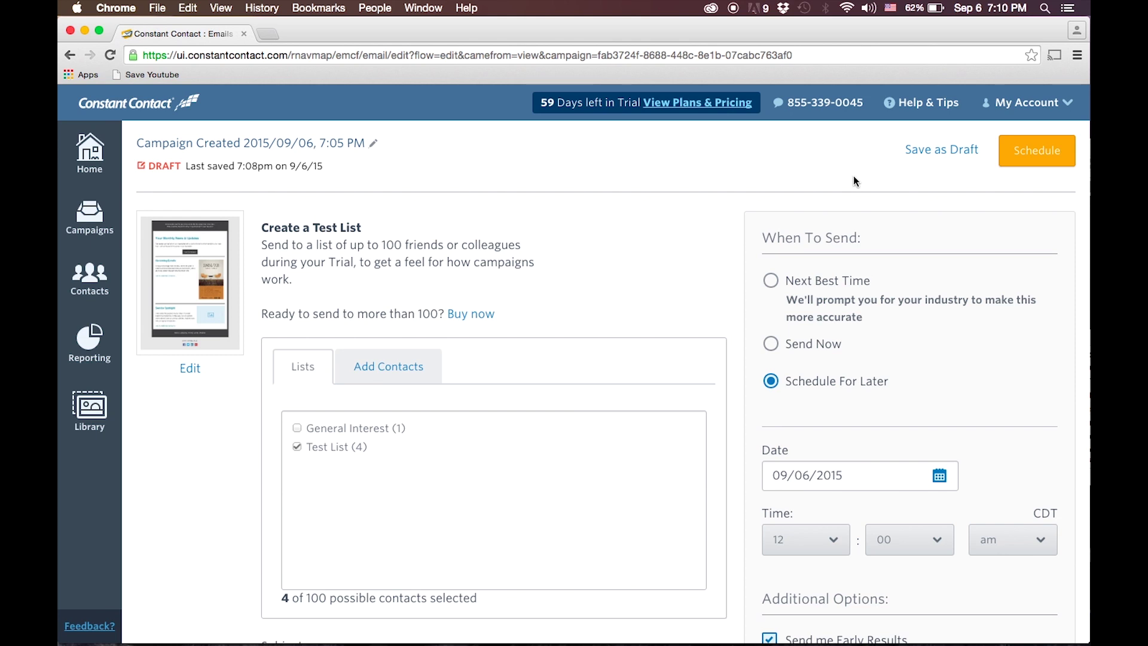
click(1055, 149)
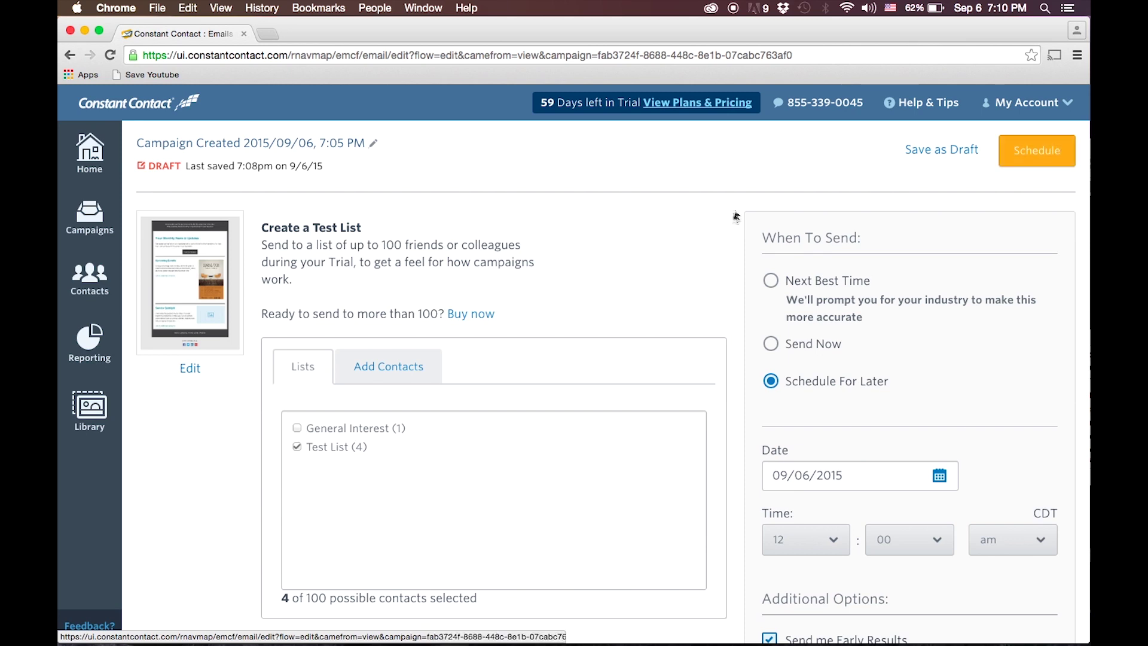